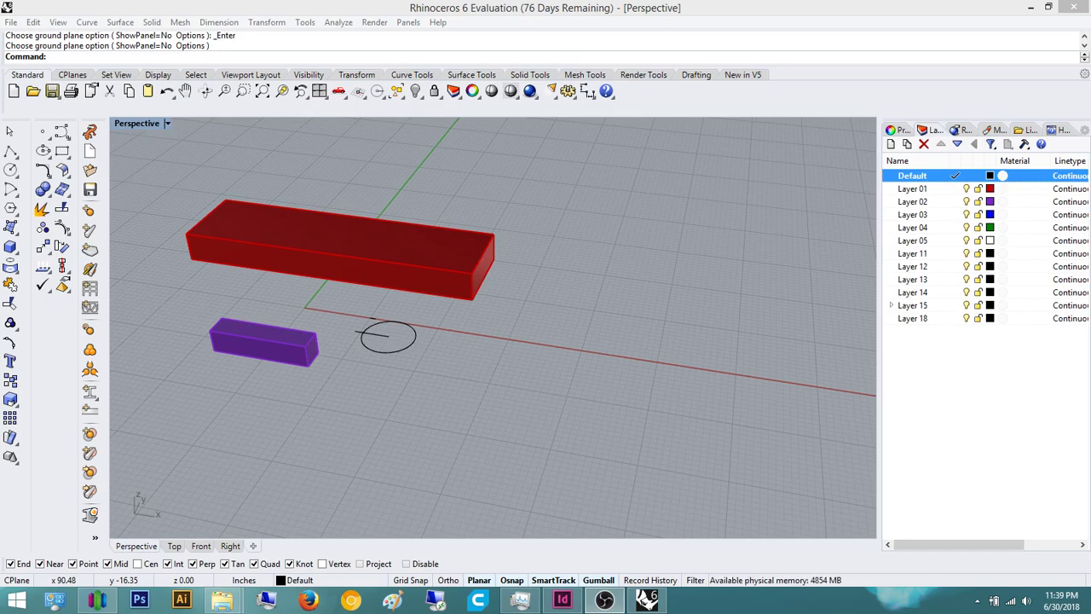
- In the Top view, draw a horizontal line above and to the right of the red box with Ortho turned on
{"action": "left_click", "coordinate": [649, 600]}
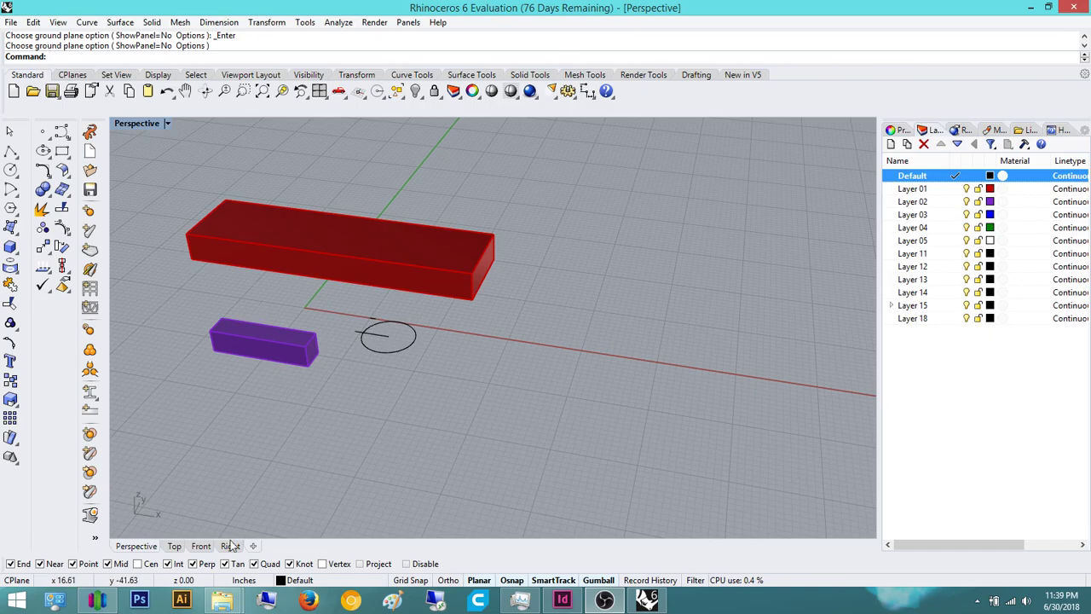
{"action": "left_click", "coordinate": [173, 545]}
{"action": "right_click_drag", "start_coordinate": [606, 262], "coordinate": [361, 337]}
{"action": "right_click_drag", "start_coordinate": [189, 358], "coordinate": [276, 367]}
{"action": "right_click_drag", "start_coordinate": [359, 378], "coordinate": [309, 308]}
{"action": "right_click_drag", "start_coordinate": [539, 298], "coordinate": [380, 384]}
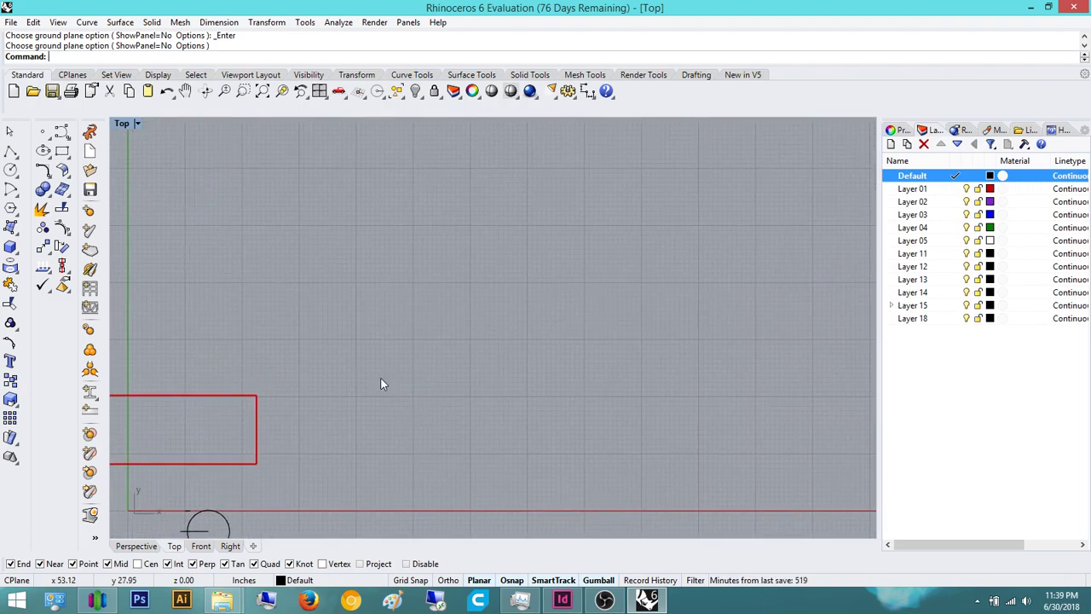
{"action": "type", "text": "line"}
{"action": "key", "text": "Return"}
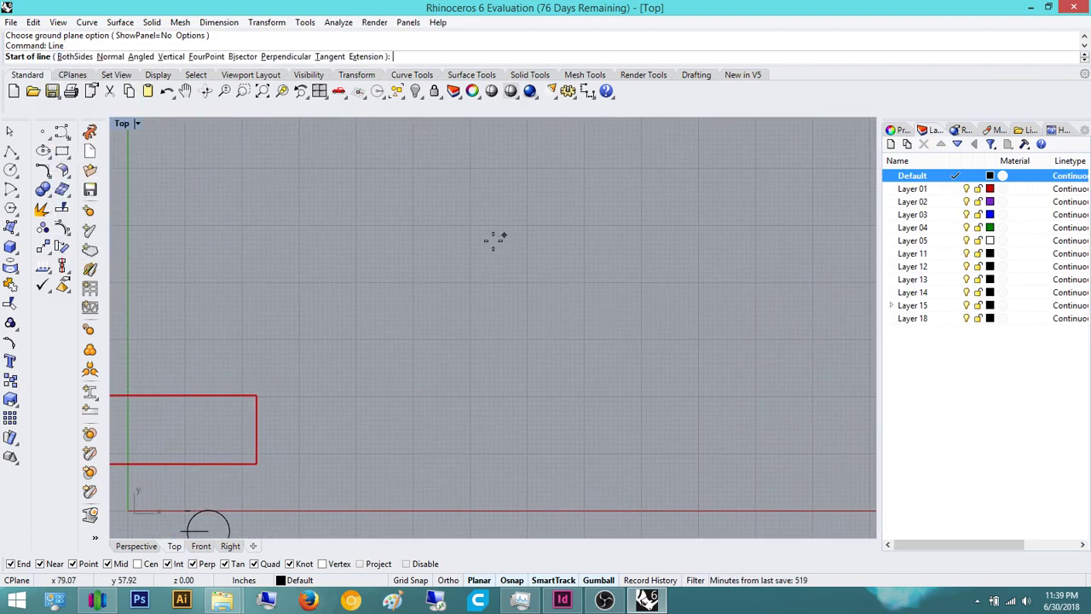
{"action": "left_click", "coordinate": [387, 350]}
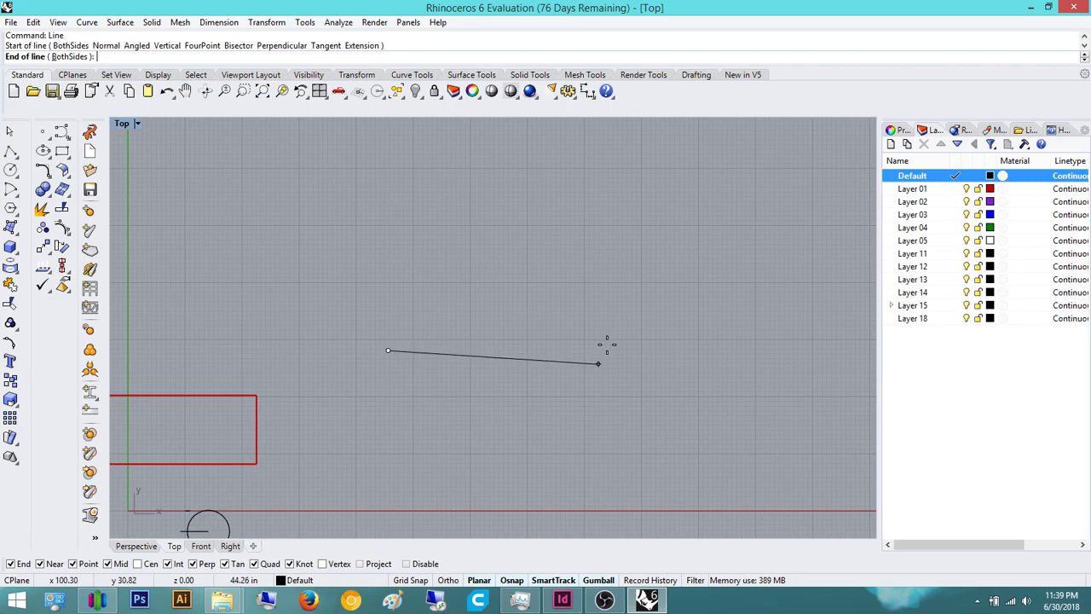
{"action": "left_click", "coordinate": [448, 579]}
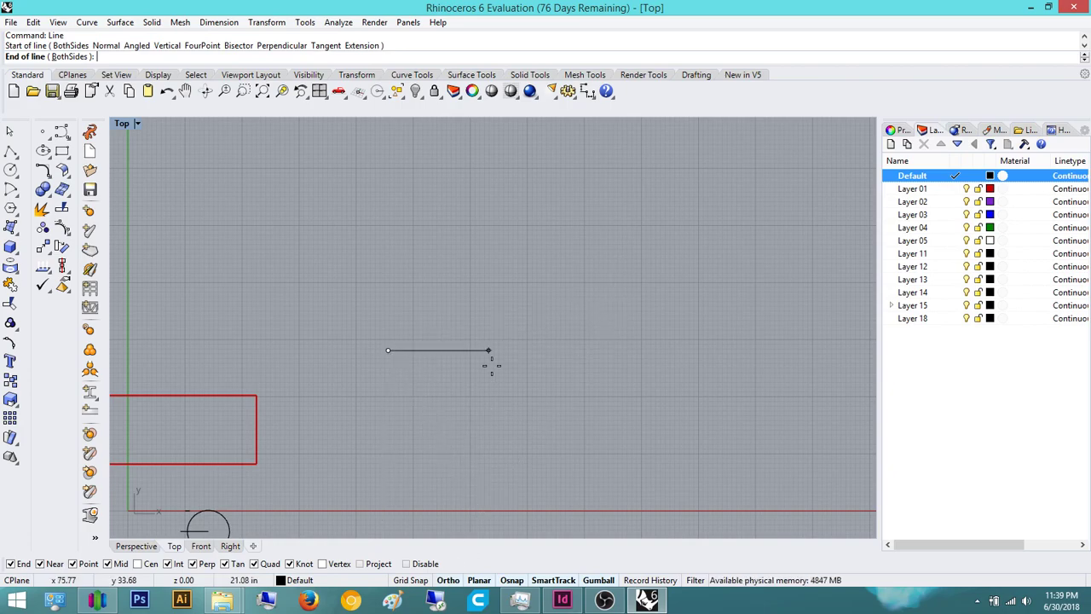
{"action": "left_click", "coordinate": [516, 340]}
- Draw a vertical line down from the horizontal line's right end and a parallel horizontal line back beneath its left end
{"action": "right_click_drag", "start_coordinate": [543, 379], "coordinate": [565, 279]}
{"action": "right_click", "coordinate": [571, 273]}
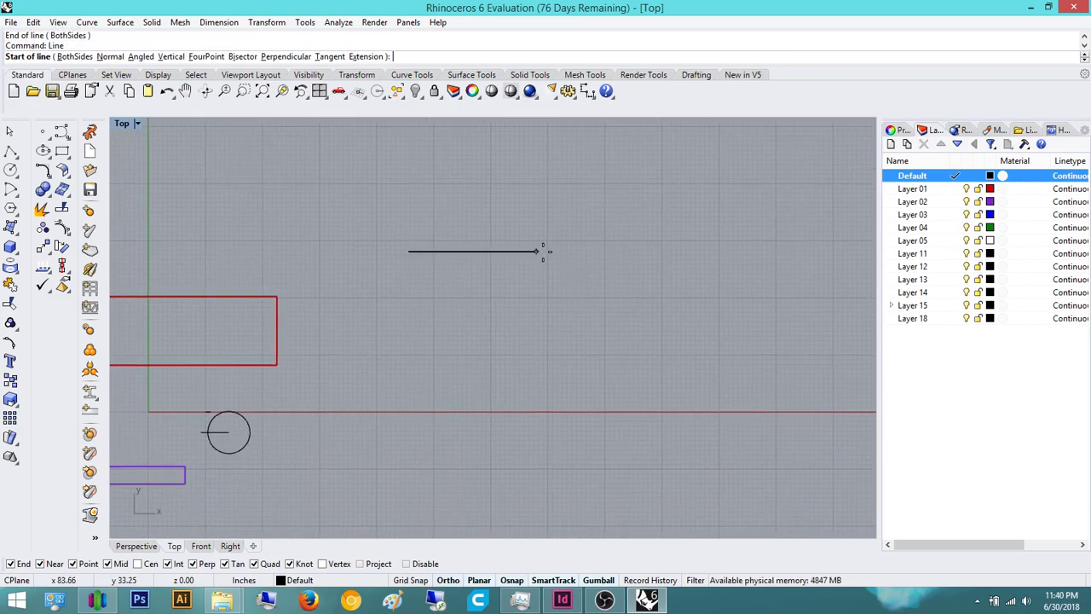
{"action": "left_click", "coordinate": [542, 250]}
{"action": "left_click", "coordinate": [536, 352]}
{"action": "right_click", "coordinate": [556, 349]}
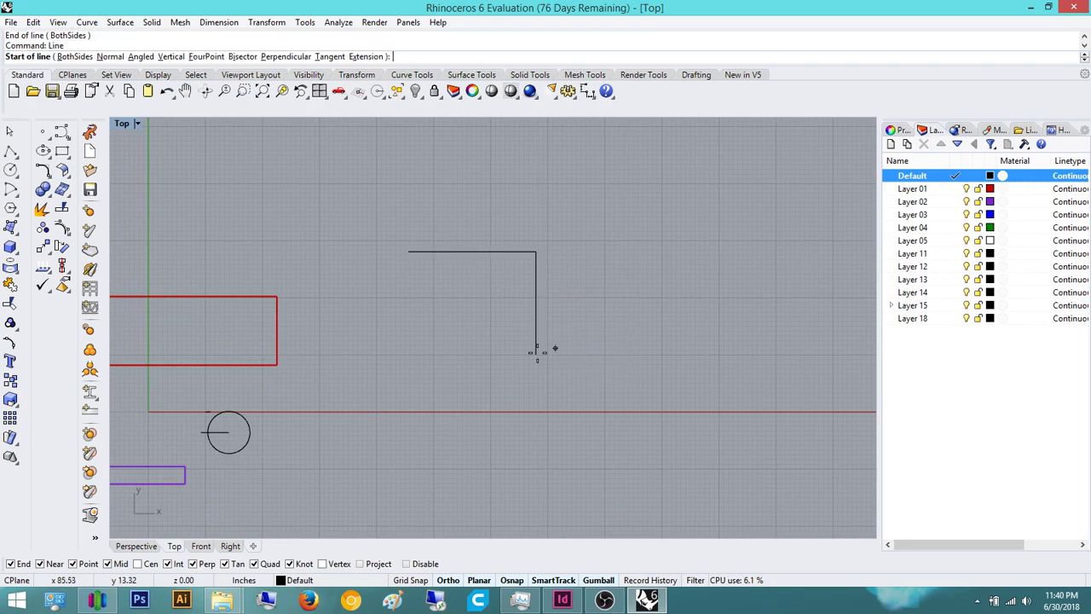
{"action": "left_click", "coordinate": [536, 352]}
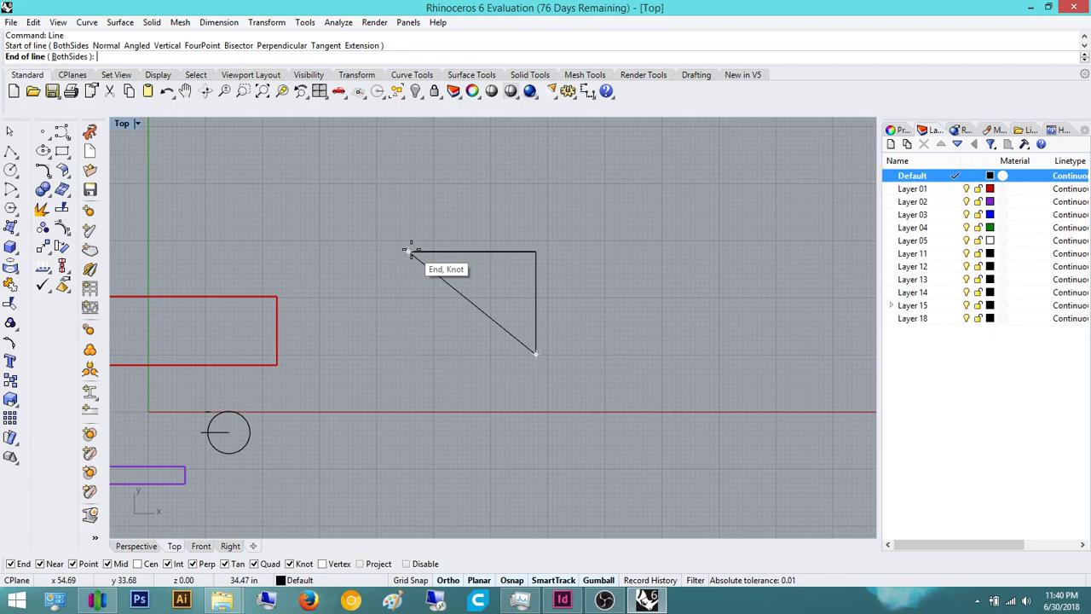
{"action": "left_click", "coordinate": [408, 353]}
{"action": "right_click_drag", "start_coordinate": [443, 503], "coordinate": [423, 458]}
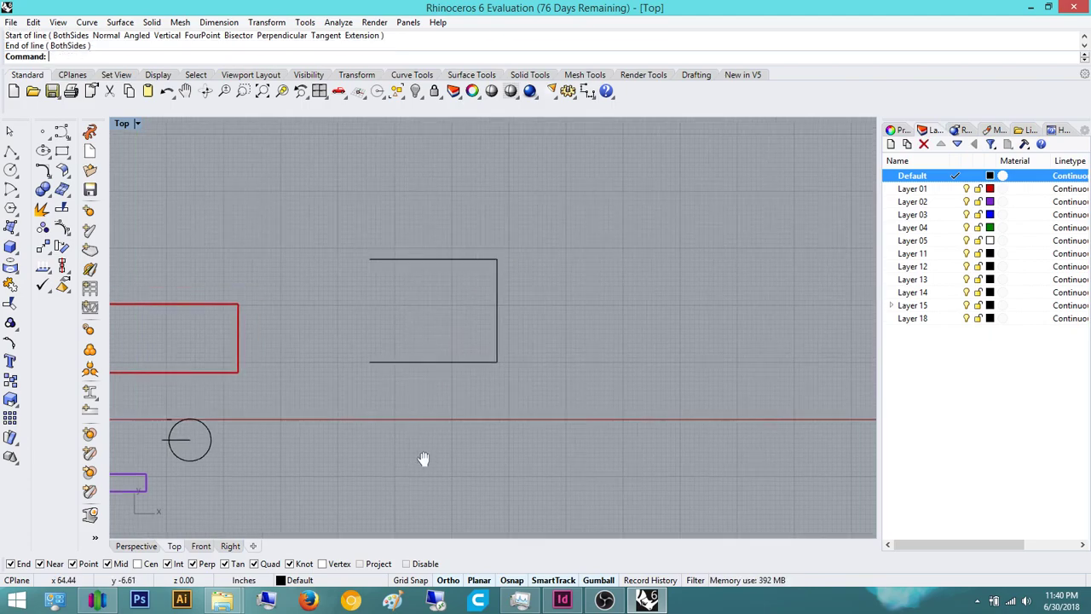
- Close the rectangle with a vertical line joining the open left ends of the two horizontal lines
{"action": "key", "text": "Return"}
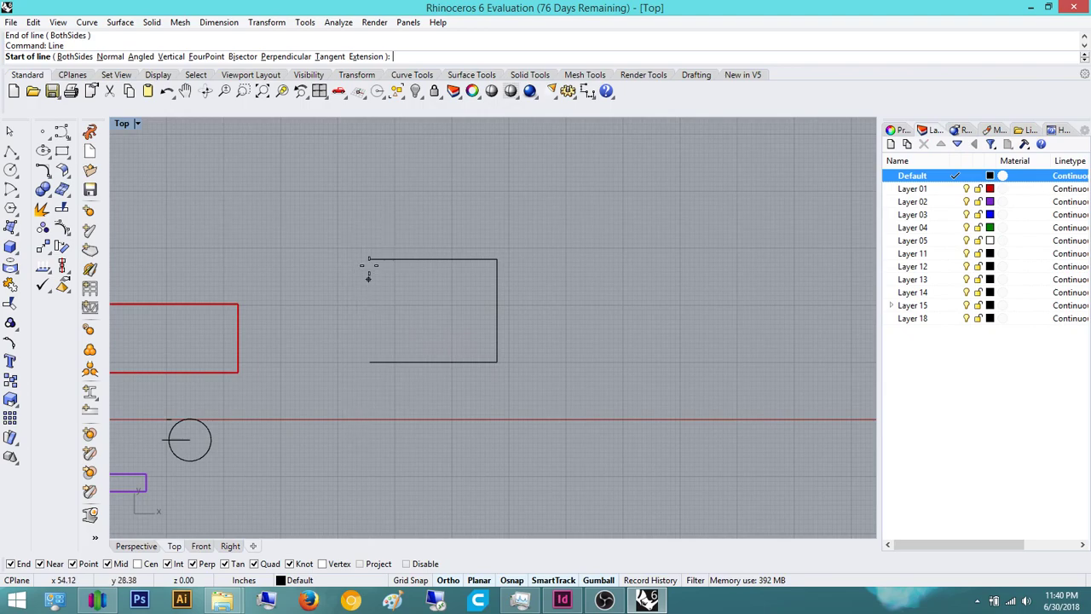
{"action": "left_click", "coordinate": [371, 259]}
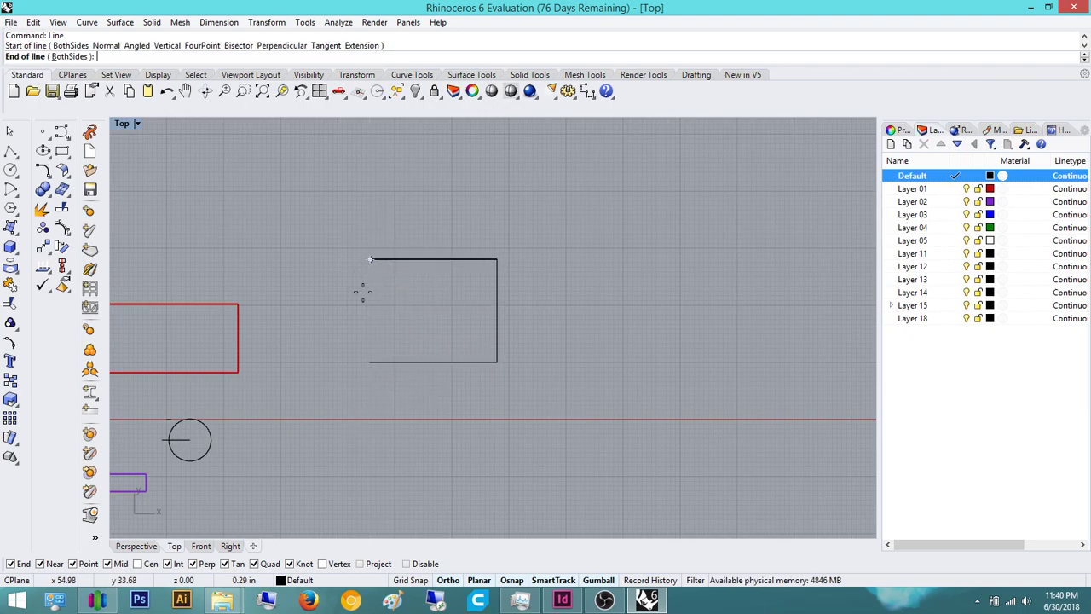
{"action": "left_click", "coordinate": [370, 361]}
{"action": "right_click_drag", "start_coordinate": [441, 430], "coordinate": [496, 437]}
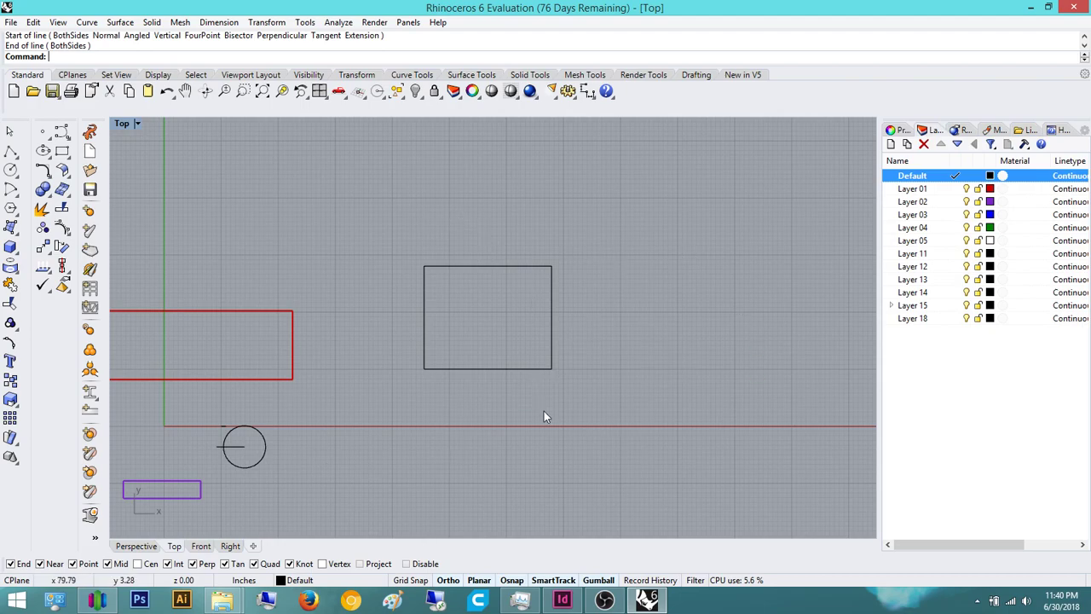
- Select the rectangle's sides together and one by one to examine whether they are separate curves
{"action": "left_click_drag", "start_coordinate": [646, 458], "coordinate": [403, 239]}
{"action": "left_click", "coordinate": [598, 406]}
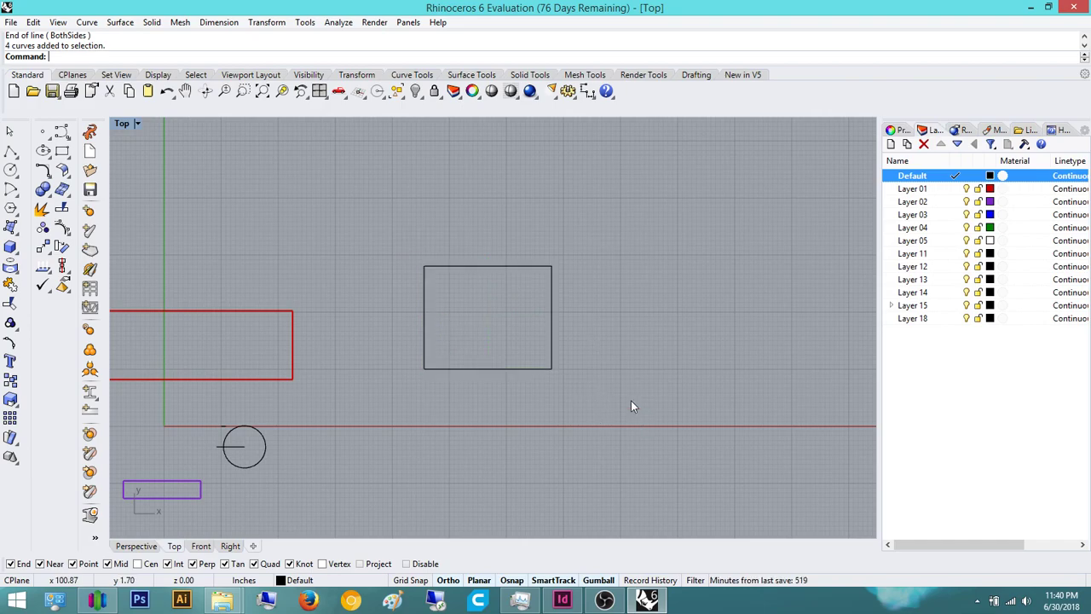
{"action": "left_click", "coordinate": [550, 303]}
{"action": "left_click", "coordinate": [522, 266]}
{"action": "left_click", "coordinate": [424, 305]}
{"action": "left_click", "coordinate": [456, 369]}
{"action": "left_click", "coordinate": [551, 333]}
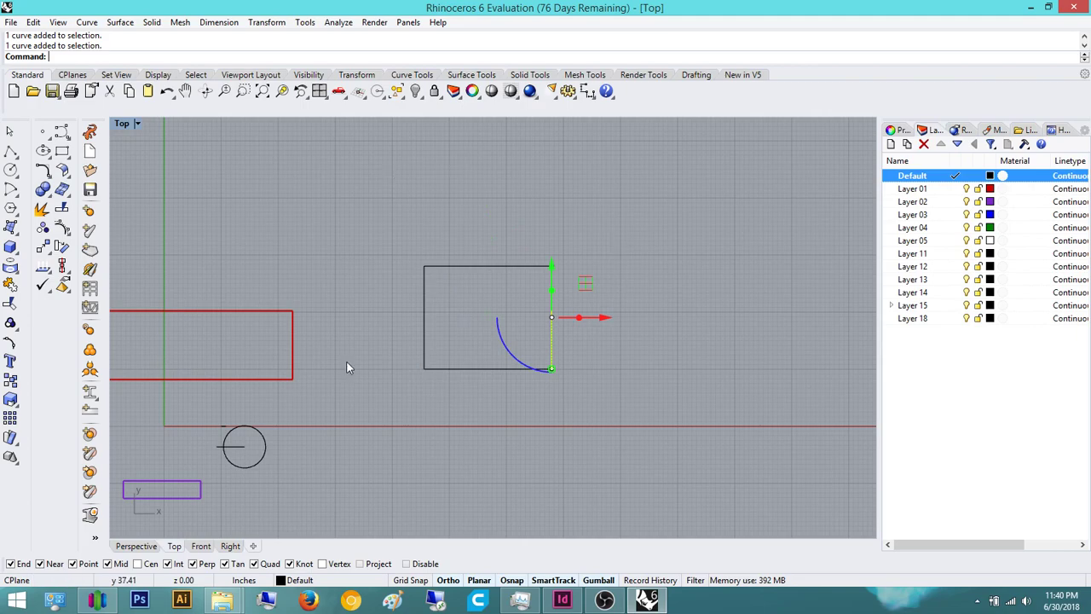
{"action": "left_click", "coordinate": [636, 249]}
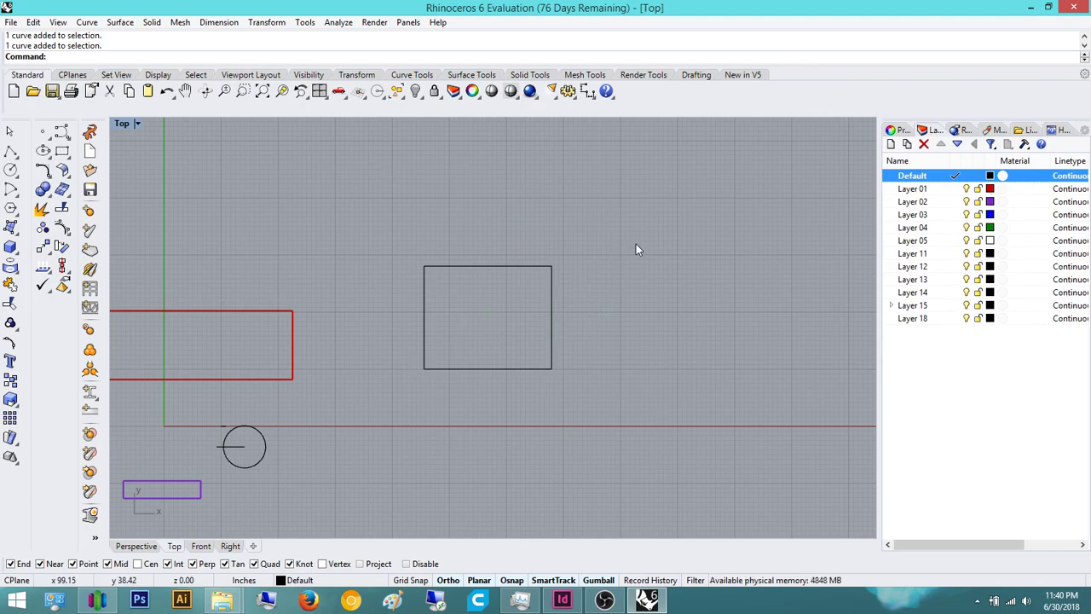
- Join the rectangle's four lines into one closed curve and clear the selection
{"action": "left_click_drag", "start_coordinate": [561, 398], "coordinate": [377, 222]}
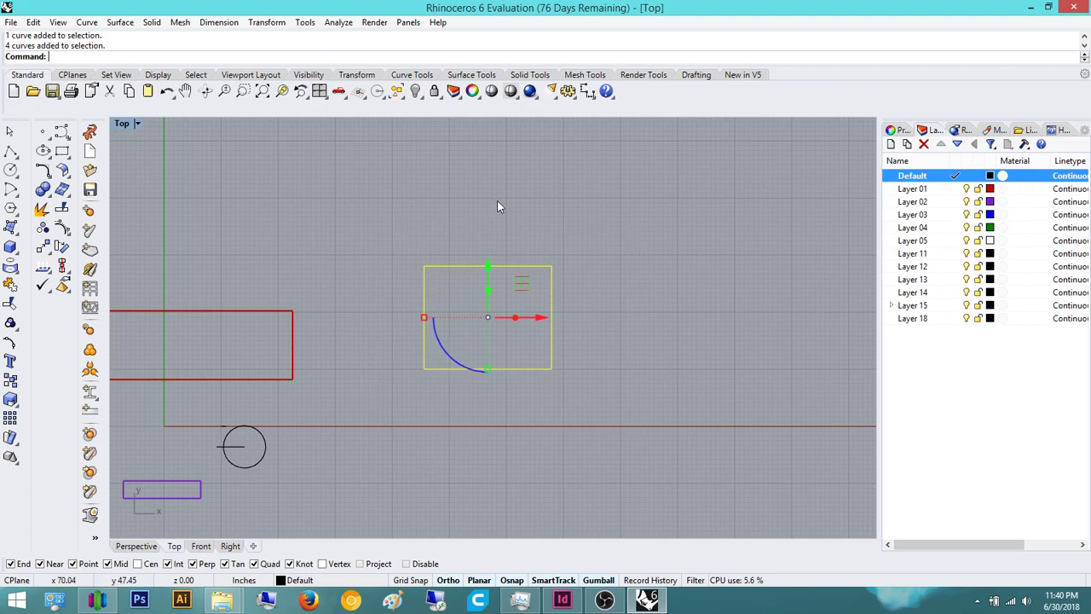
{"action": "type", "text": "Join"}
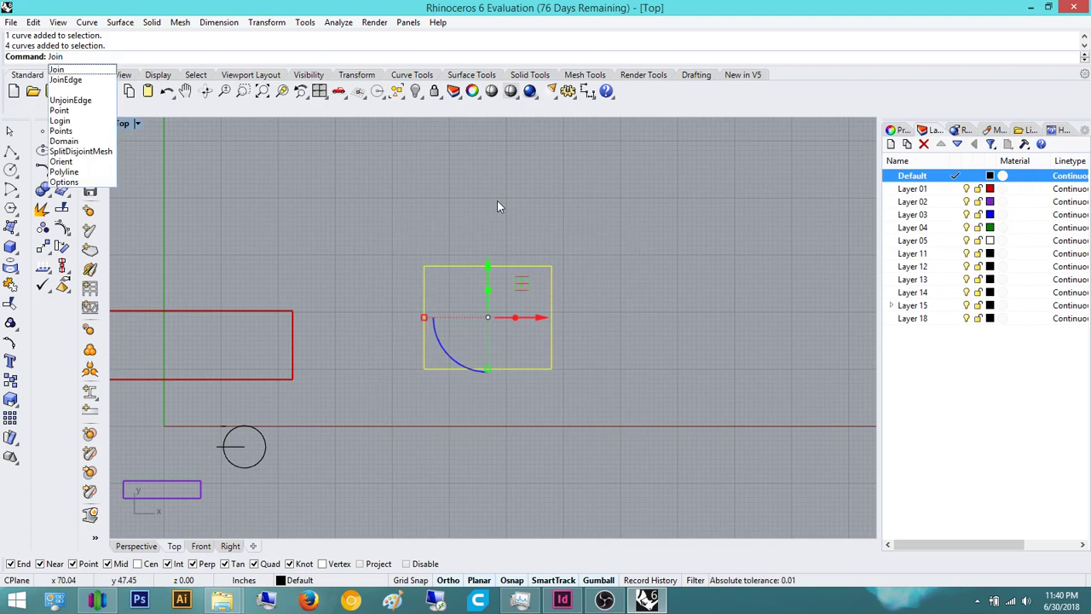
{"action": "key", "text": "Return"}
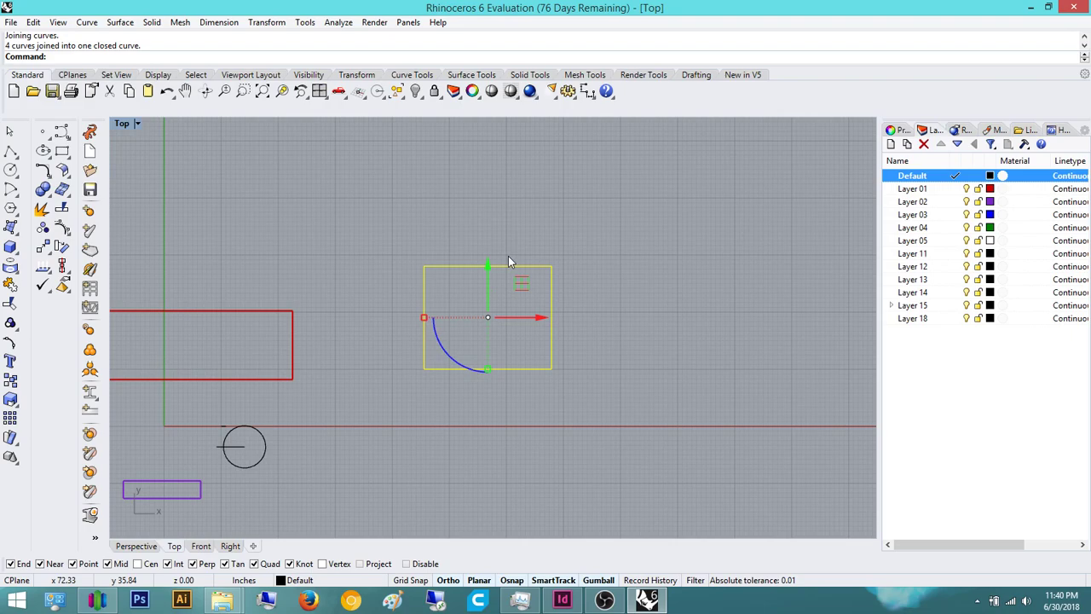
{"action": "left_click_drag", "start_coordinate": [142, 46], "coordinate": [76, 48]}
{"action": "left_click", "coordinate": [687, 279]}
- Select the joined rectangle to check it as a single curve, and examine it in the Perspective view
{"action": "right_click_drag", "start_coordinate": [602, 340], "coordinate": [543, 309]}
{"action": "left_click_drag", "start_coordinate": [577, 396], "coordinate": [304, 161]}
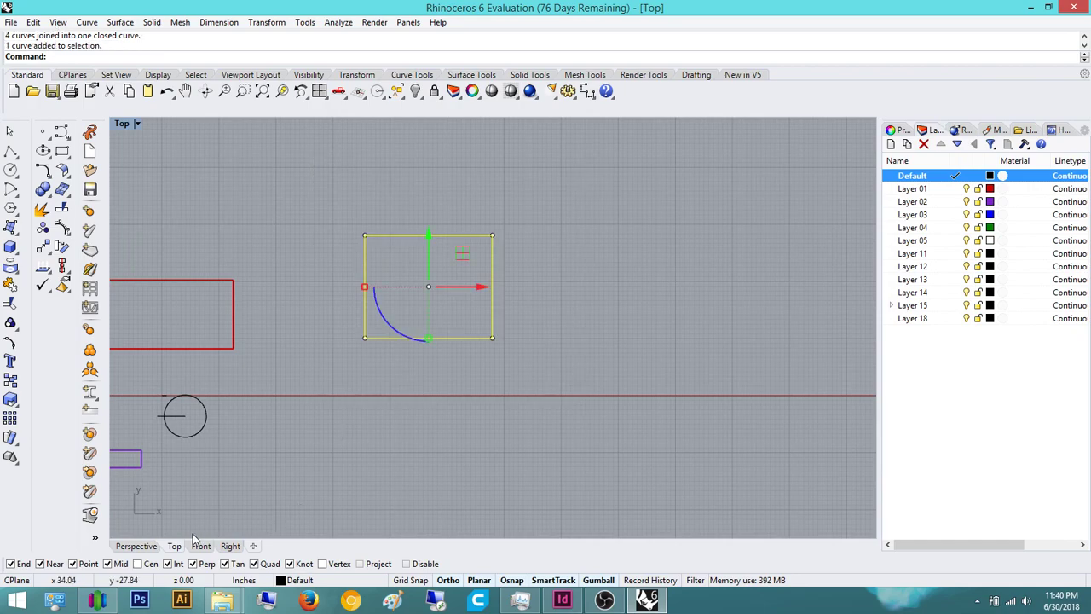
{"action": "left_click", "coordinate": [134, 546]}
{"action": "left_click", "coordinate": [650, 229]}
{"action": "right_click_drag", "start_coordinate": [650, 230], "coordinate": [584, 380]}
{"action": "scroll", "coordinate": [452, 338], "scroll_direction": "up", "scroll_amount": 6}
{"action": "scroll", "coordinate": [450, 339], "scroll_direction": "down", "scroll_amount": 4}
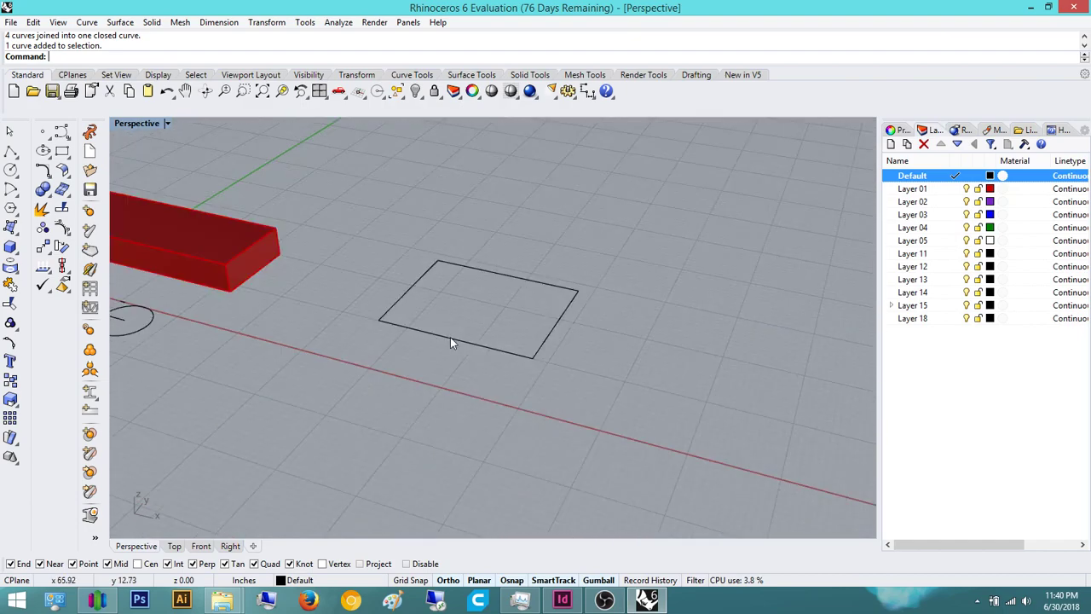
{"action": "right_click_drag", "start_coordinate": [450, 342], "coordinate": [412, 446]}
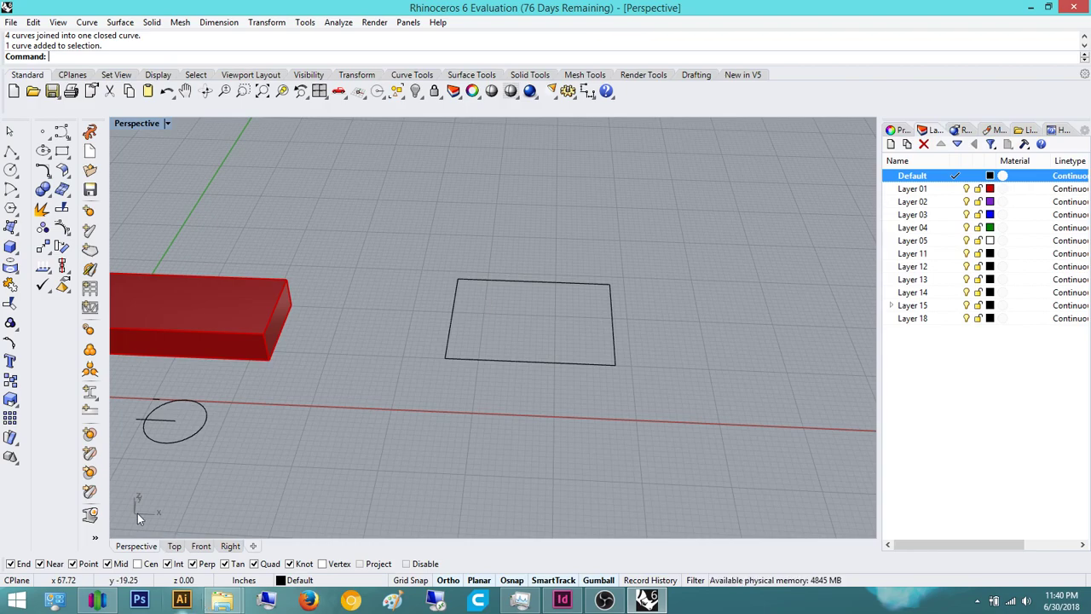
- Back in the Top view, draw a horizontal line in the empty area above the joined rectangle
{"action": "left_click", "coordinate": [174, 545]}
{"action": "right_click_drag", "start_coordinate": [451, 409], "coordinate": [374, 423]}
{"action": "scroll", "coordinate": [361, 371], "scroll_direction": "down", "scroll_amount": 6}
{"action": "scroll", "coordinate": [368, 363], "scroll_direction": "up", "scroll_amount": 6}
{"action": "scroll", "coordinate": [372, 346], "scroll_direction": "down", "scroll_amount": 4}
{"action": "right_click_drag", "start_coordinate": [370, 360], "coordinate": [412, 415]}
{"action": "right_click", "coordinate": [309, 279]}
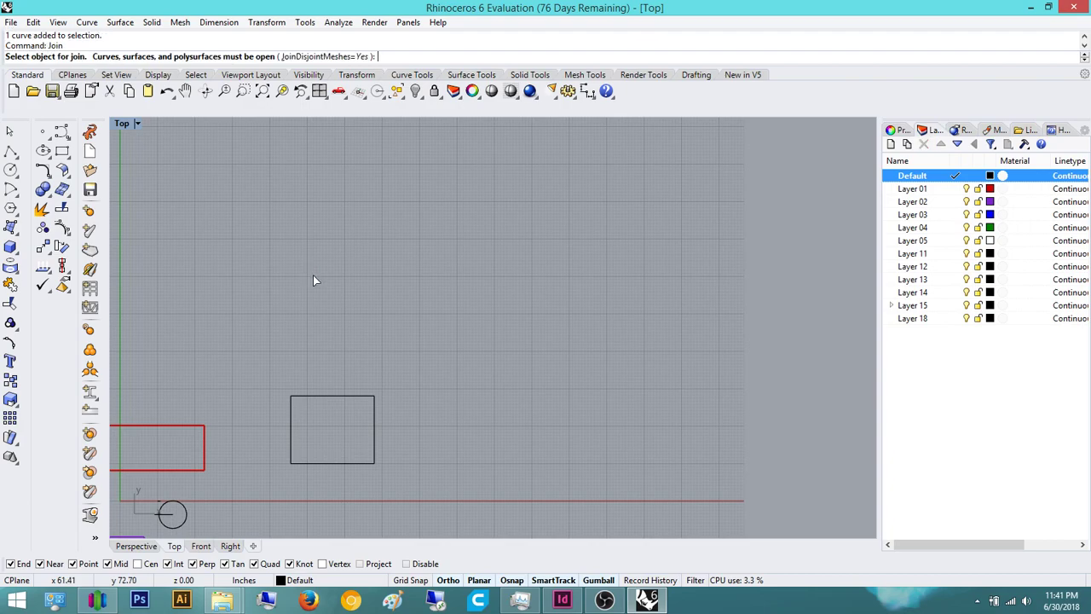
{"action": "key", "text": "Escape"}
{"action": "type", "text": "line"}
{"action": "key", "text": "Return"}
{"action": "left_click", "coordinate": [365, 219]}
{"action": "left_click", "coordinate": [499, 280]}
- Draw a vertical line down from the right end of the new horizontal line
{"action": "right_click", "coordinate": [528, 257]}
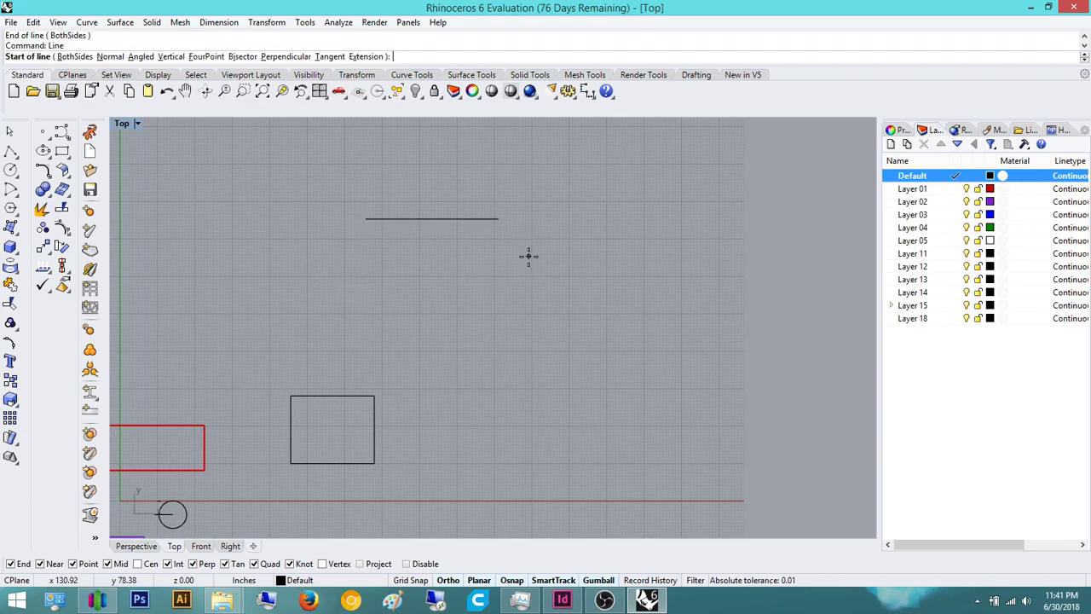
{"action": "left_click", "coordinate": [504, 225]}
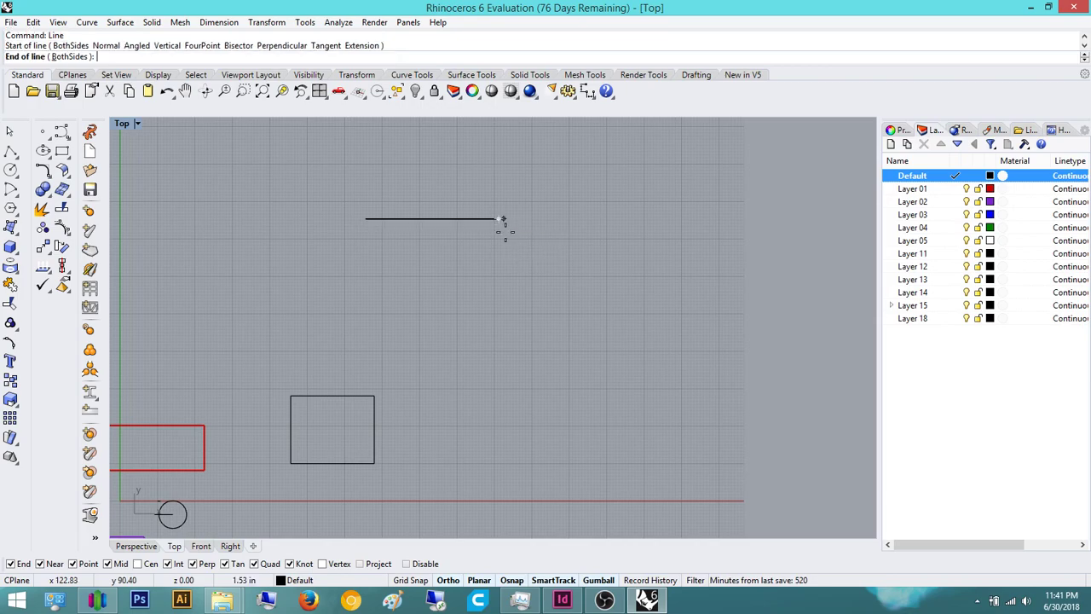
{"action": "left_click", "coordinate": [512, 311]}
- Try a horizontal line from the vertical line's lower end to beneath the upper line's left end, and undo it
{"action": "type", "text": "i"}
{"action": "key", "text": "BackSpace"}
{"action": "type", "text": "line"}
{"action": "key", "text": "Return"}
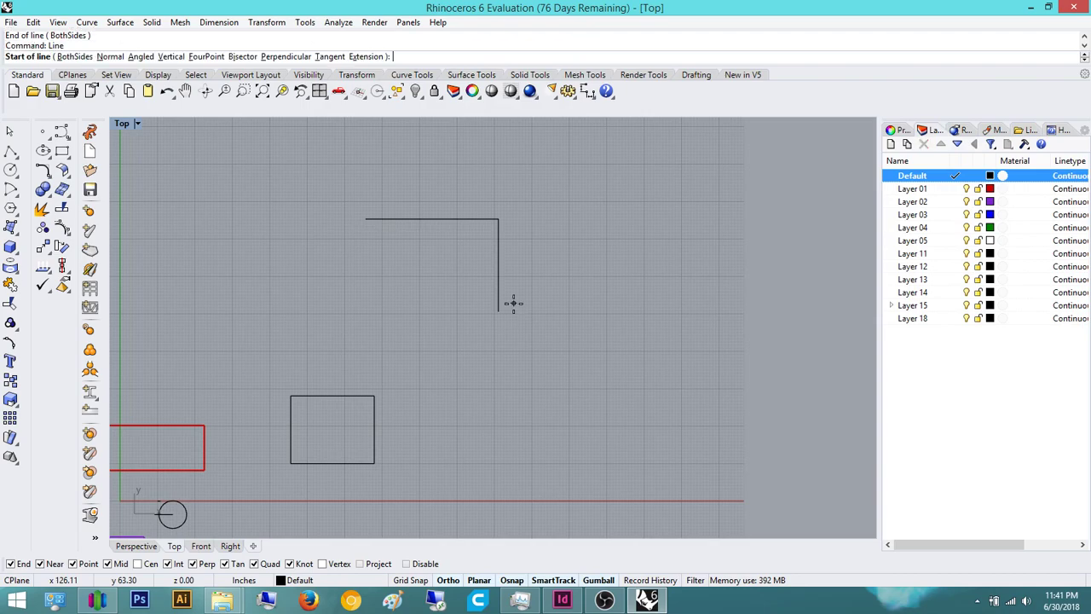
{"action": "left_click", "coordinate": [499, 310]}
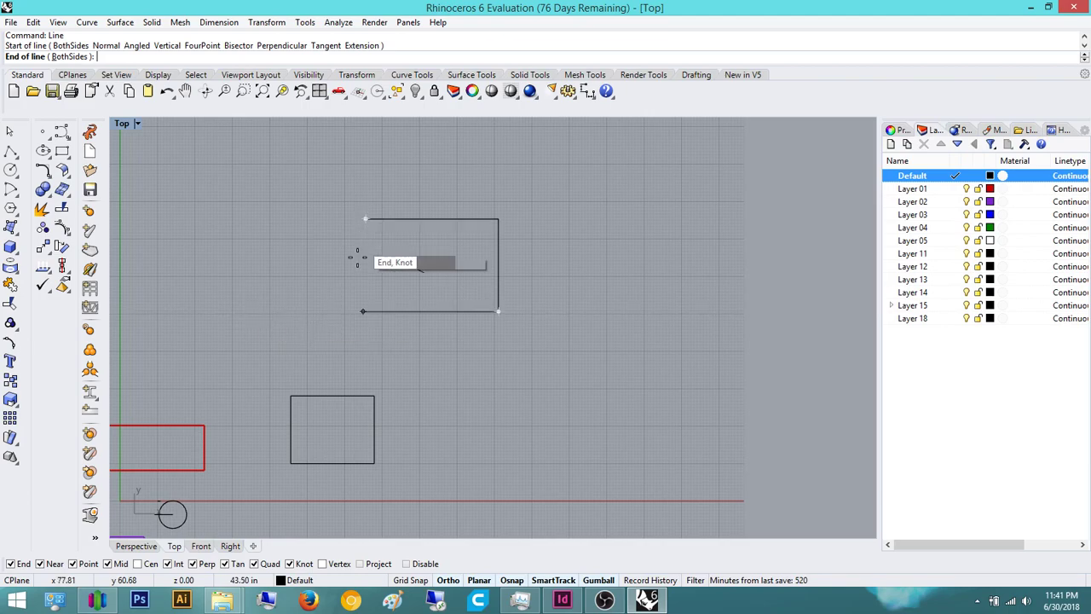
{"action": "left_click", "coordinate": [359, 312]}
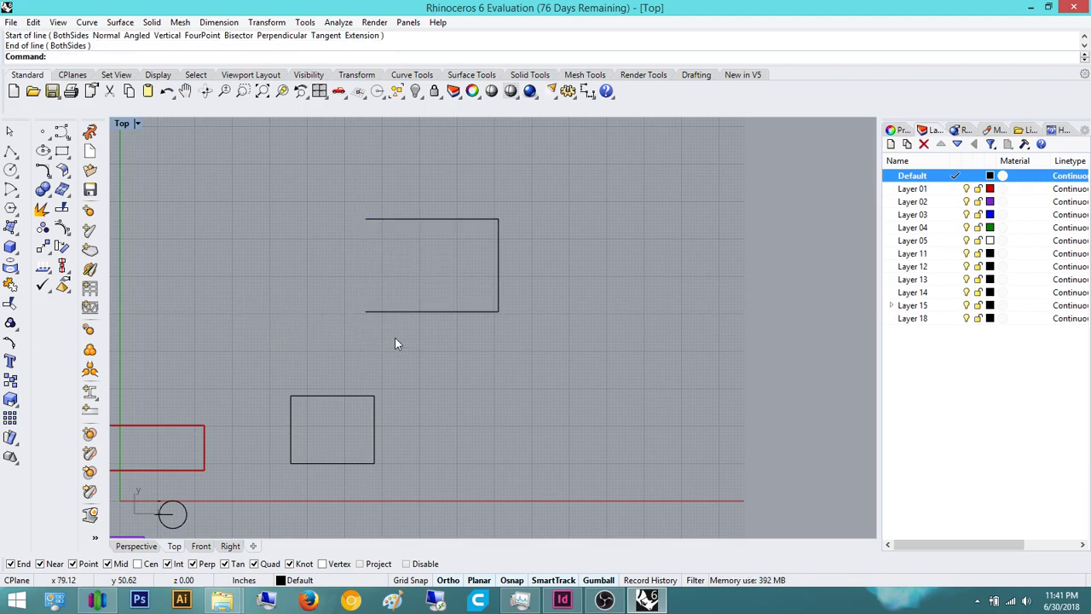
{"action": "key", "text": "ctrl+z"}
- Redraw the second rectangle's lower side from the vertical line's lower end, aligning it with the upper line's left end
{"action": "key", "text": "Return"}
{"action": "left_click", "coordinate": [496, 317]}
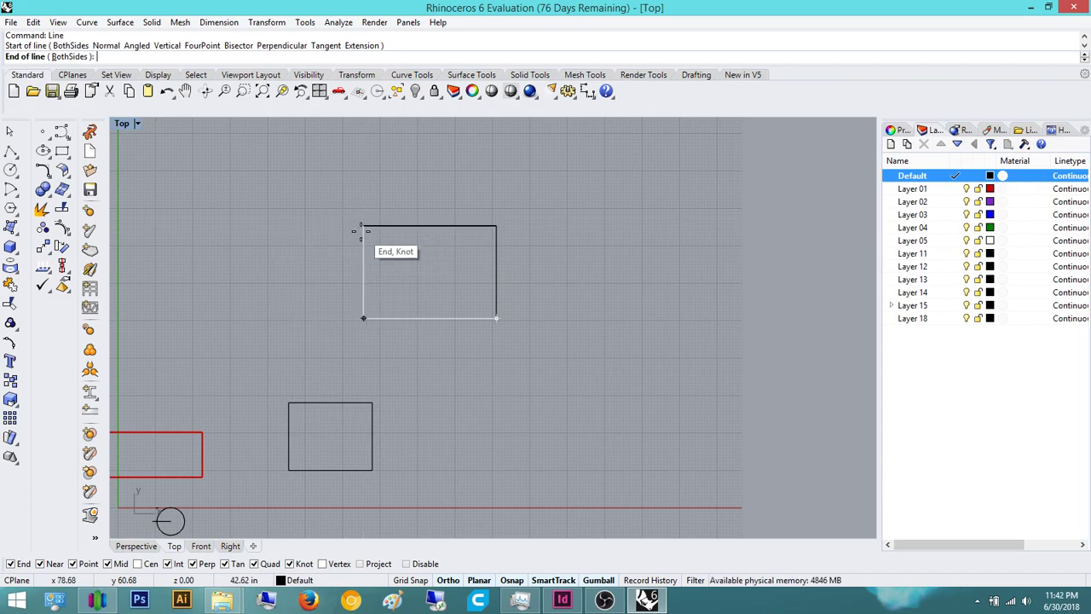
{"action": "key", "text": "Escape"}
- Close the second rectangle with a vertical line between its open left ends
{"action": "right_click_drag", "start_coordinate": [305, 379], "coordinate": [235, 391]}
{"action": "right_click", "coordinate": [285, 358]}
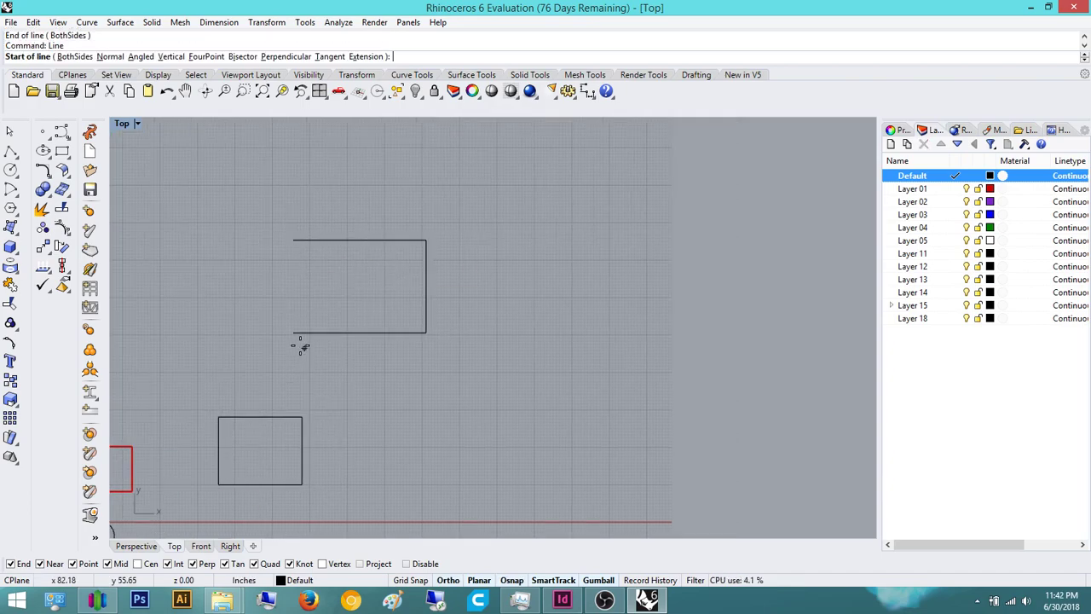
{"action": "left_click", "coordinate": [293, 332]}
{"action": "left_click", "coordinate": [292, 242]}
- Delete the four separate lines of the second rectangle
{"action": "right_click_drag", "start_coordinate": [300, 373], "coordinate": [275, 411]}
{"action": "scroll", "coordinate": [433, 405], "scroll_direction": "down", "scroll_amount": 6}
{"action": "right_click_drag", "start_coordinate": [433, 405], "coordinate": [505, 413]}
{"action": "scroll", "coordinate": [491, 423], "scroll_direction": "up", "scroll_amount": 2}
{"action": "left_click_drag", "start_coordinate": [516, 425], "coordinate": [392, 309]}
{"action": "right_click_drag", "start_coordinate": [456, 387], "coordinate": [497, 400]}
{"action": "key", "text": "Delete"}
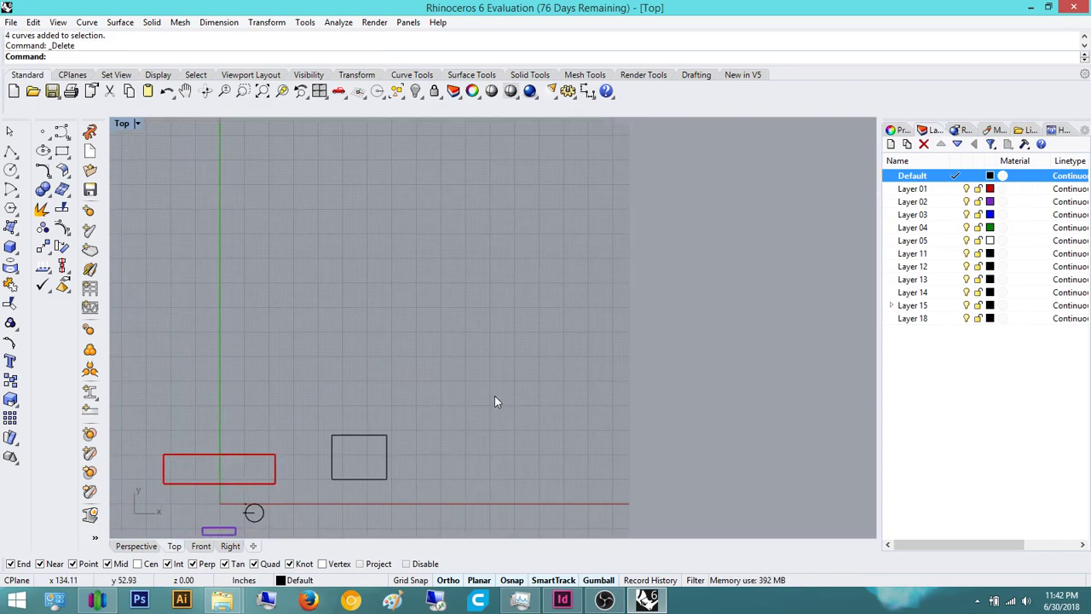
- Draw an irregular closed polyline with 14 vertices above the rectangles, with Ortho off, ending it on its start point
{"action": "type", "text": "lyline"}
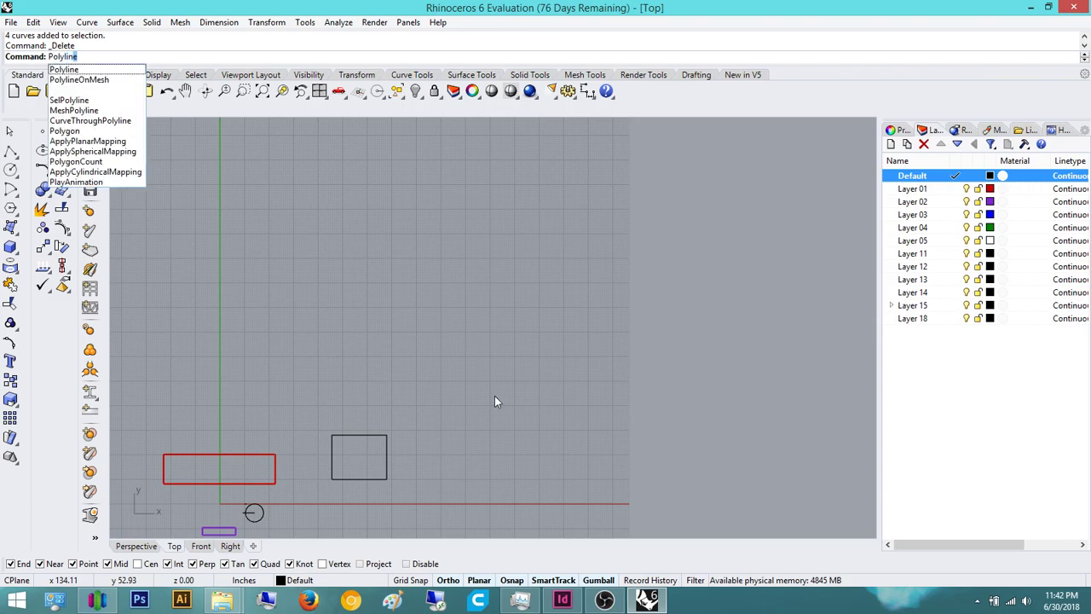
{"action": "key", "text": "Return"}
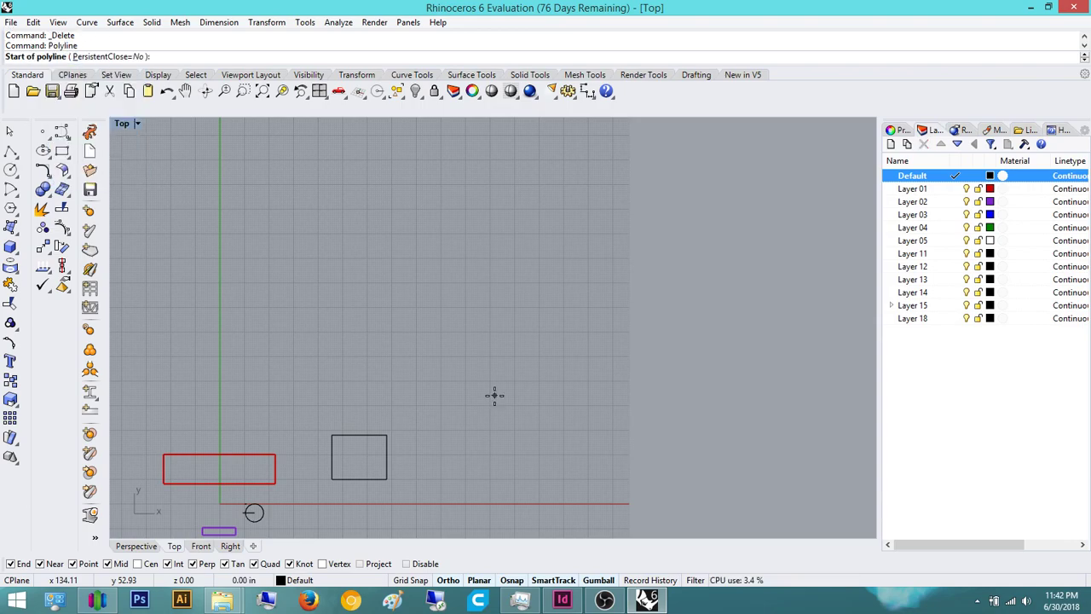
{"action": "scroll", "coordinate": [378, 407], "scroll_direction": "up", "scroll_amount": 3}
{"action": "scroll", "coordinate": [358, 333], "scroll_direction": "down", "scroll_amount": 5}
{"action": "scroll", "coordinate": [380, 363], "scroll_direction": "up", "scroll_amount": 2}
{"action": "right_click_drag", "start_coordinate": [345, 349], "coordinate": [312, 349]}
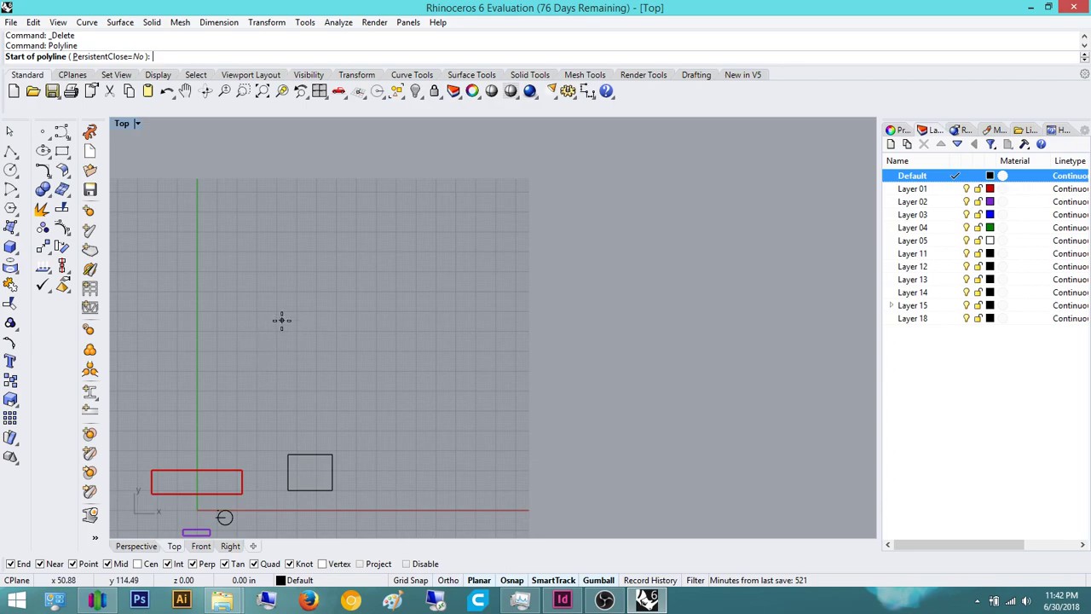
{"action": "left_click", "coordinate": [282, 321]}
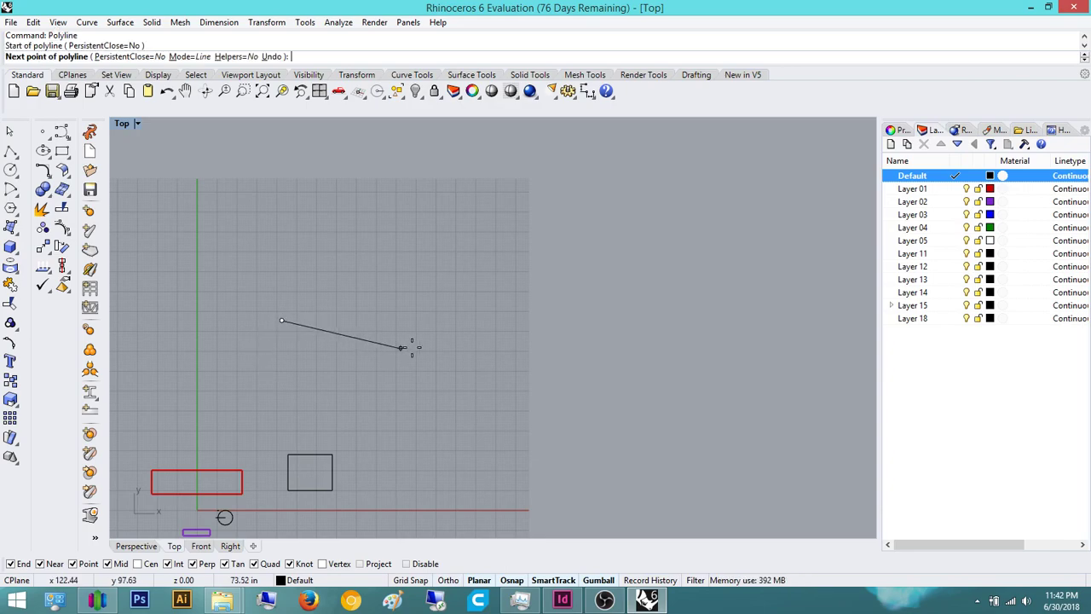
{"action": "left_click", "coordinate": [437, 291]}
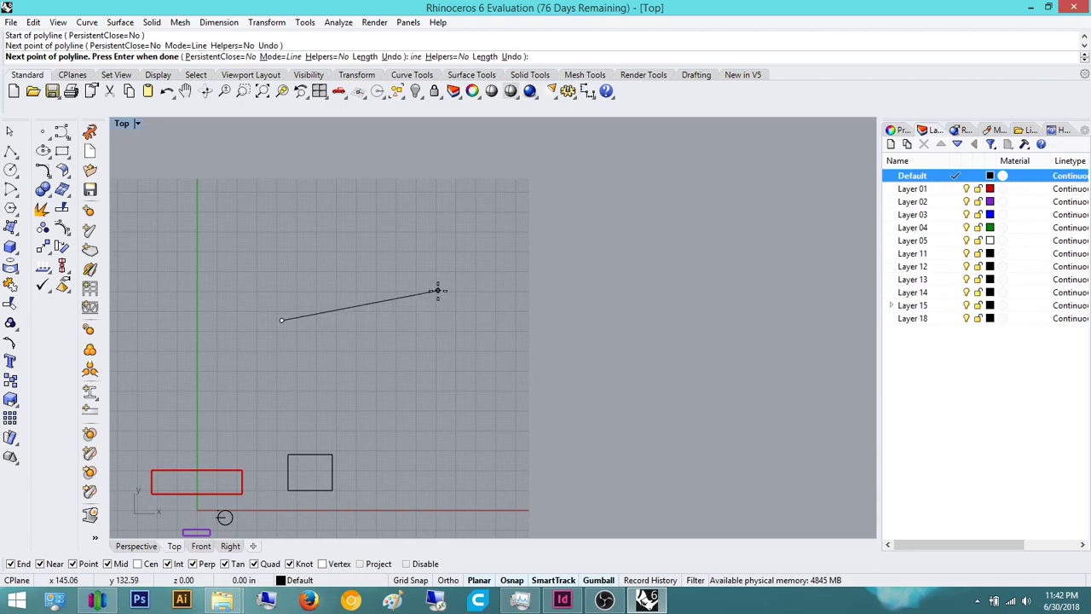
{"action": "left_click", "coordinate": [508, 309]}
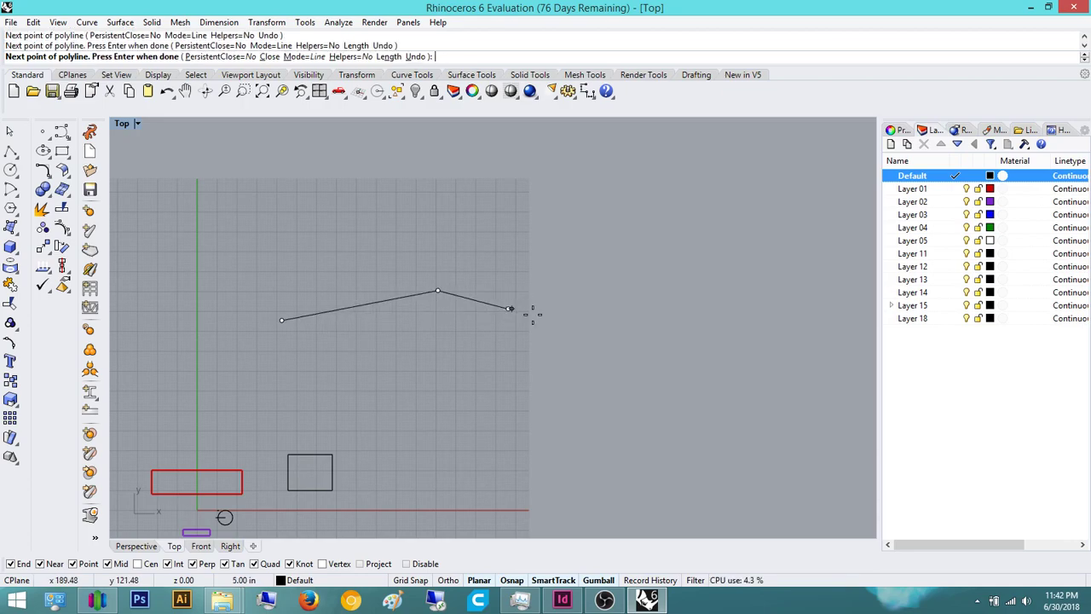
{"action": "left_click", "coordinate": [564, 348]}
{"action": "left_click", "coordinate": [547, 381]}
{"action": "left_click", "coordinate": [556, 447]}
{"action": "left_click", "coordinate": [460, 441]}
{"action": "left_click", "coordinate": [468, 360]}
{"action": "left_click", "coordinate": [398, 350]}
{"action": "left_click", "coordinate": [355, 396]}
{"action": "left_click", "coordinate": [275, 397]}
{"action": "left_click", "coordinate": [173, 340]}
{"action": "left_click", "coordinate": [194, 253]}
{"action": "left_click", "coordinate": [300, 232]}
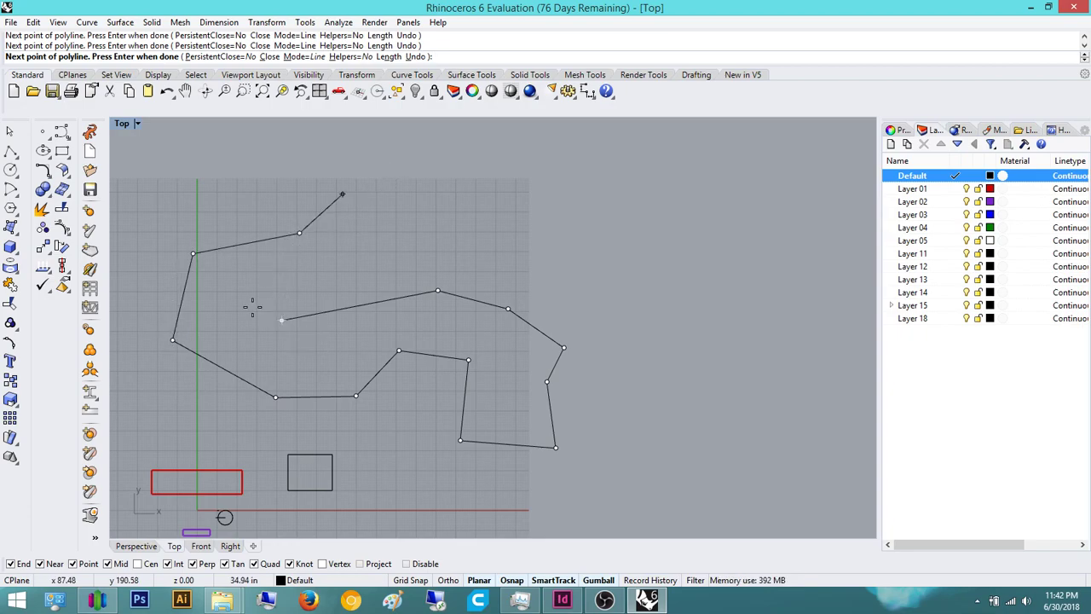
{"action": "left_click", "coordinate": [277, 298]}
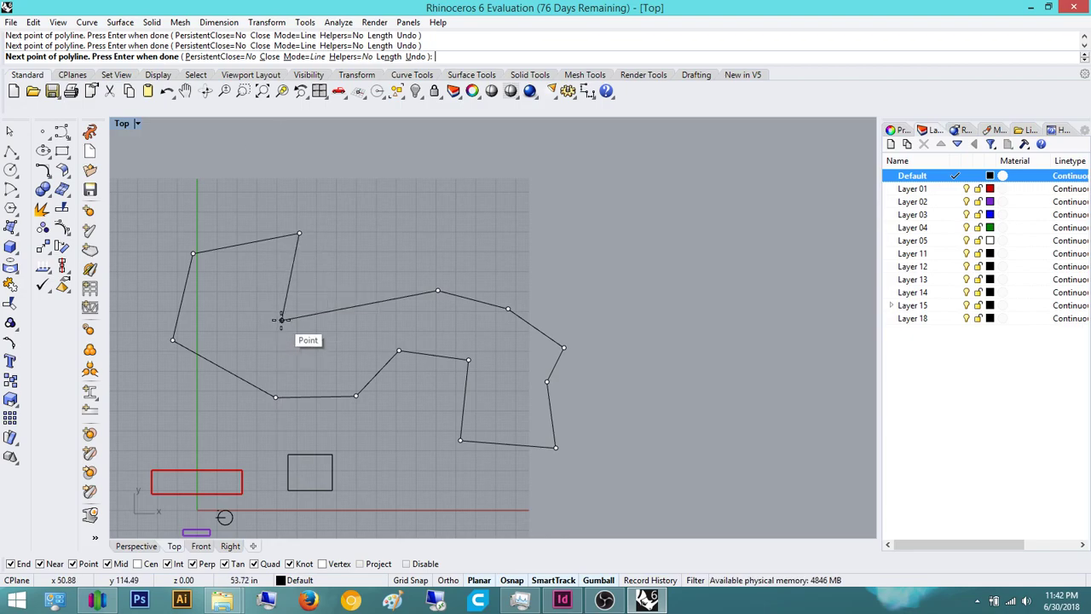
{"action": "left_click", "coordinate": [281, 320]}
- Select the closed polyline to check that it is one single curve, and clear the selection
{"action": "left_click", "coordinate": [293, 249]}
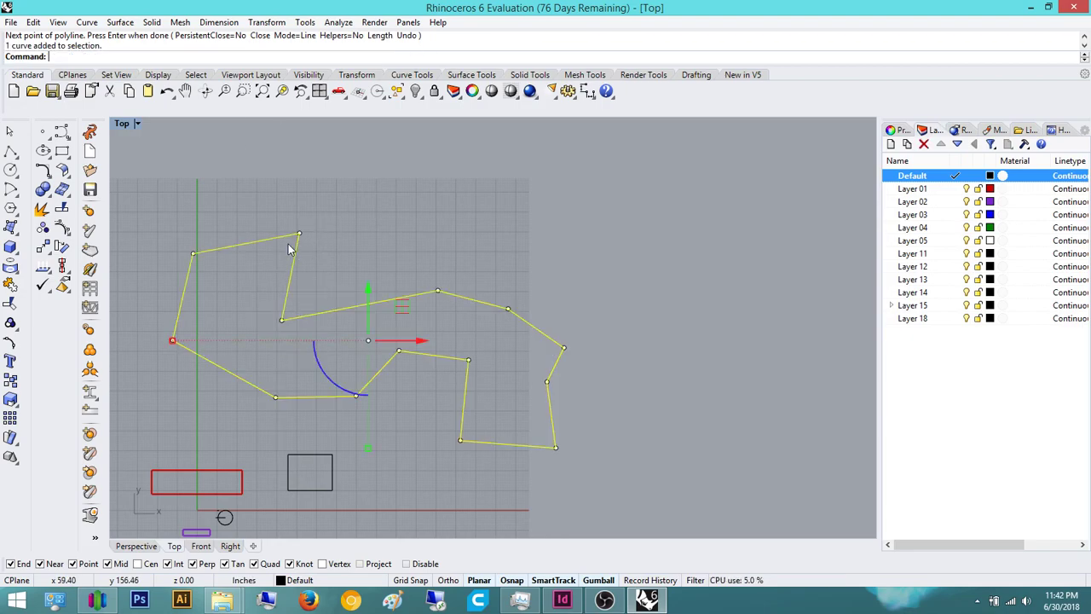
{"action": "left_click", "coordinate": [314, 282]}
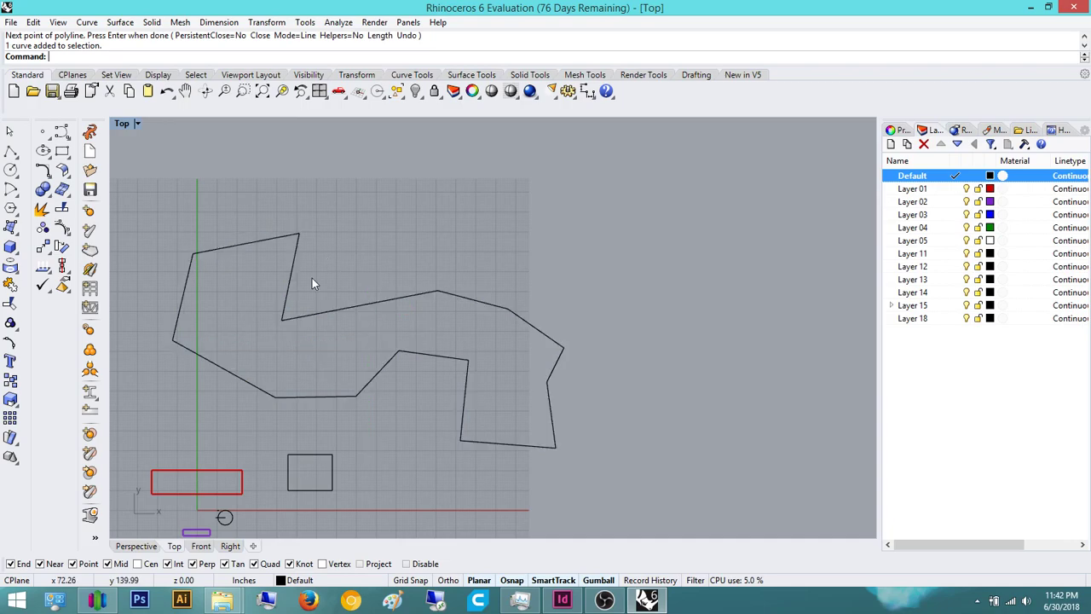
{"action": "left_click", "coordinate": [294, 271]}
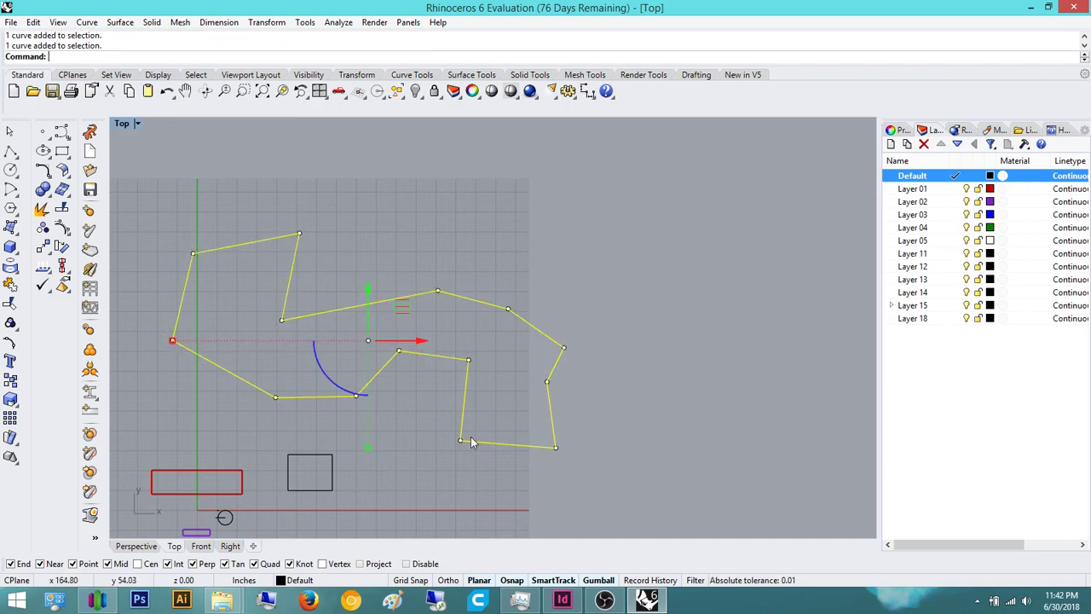
{"action": "left_click", "coordinate": [596, 242]}
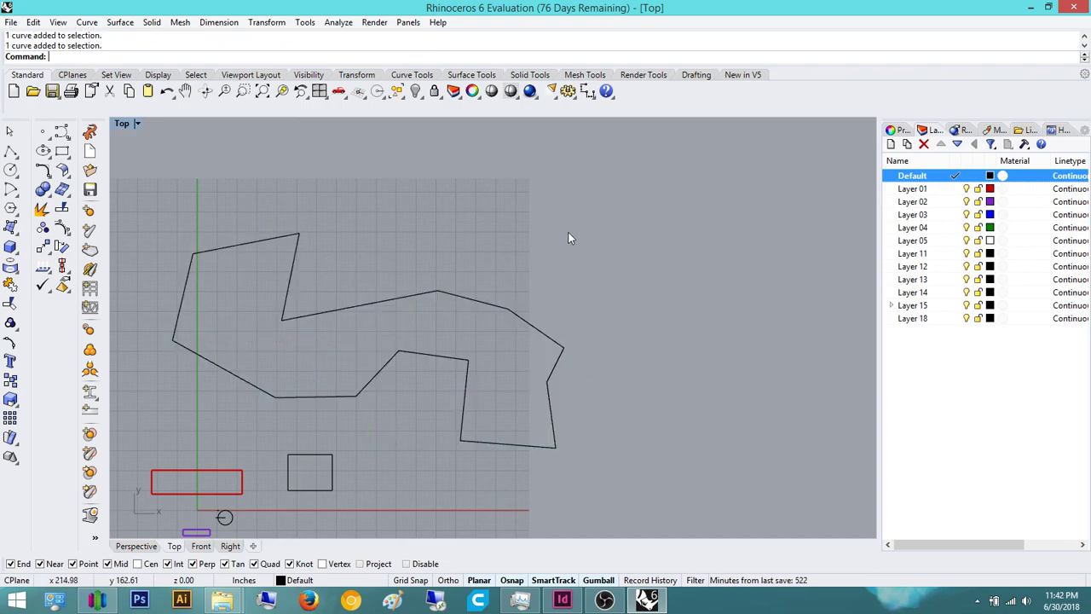
- Draw an open zigzag polyline with five segments above the closed polyline
{"action": "right_click", "coordinate": [560, 235]}
{"action": "scroll", "coordinate": [555, 237], "scroll_direction": "down", "scroll_amount": 4}
{"action": "right_click_drag", "start_coordinate": [554, 241], "coordinate": [552, 345]}
{"action": "scroll", "coordinate": [452, 292], "scroll_direction": "up", "scroll_amount": 2}
{"action": "right_click_drag", "start_coordinate": [443, 295], "coordinate": [392, 280]}
{"action": "left_click", "coordinate": [316, 188]}
{"action": "left_click", "coordinate": [457, 169]}
{"action": "left_click", "coordinate": [588, 218]}
{"action": "left_click", "coordinate": [488, 249]}
{"action": "left_click", "coordinate": [572, 310]}
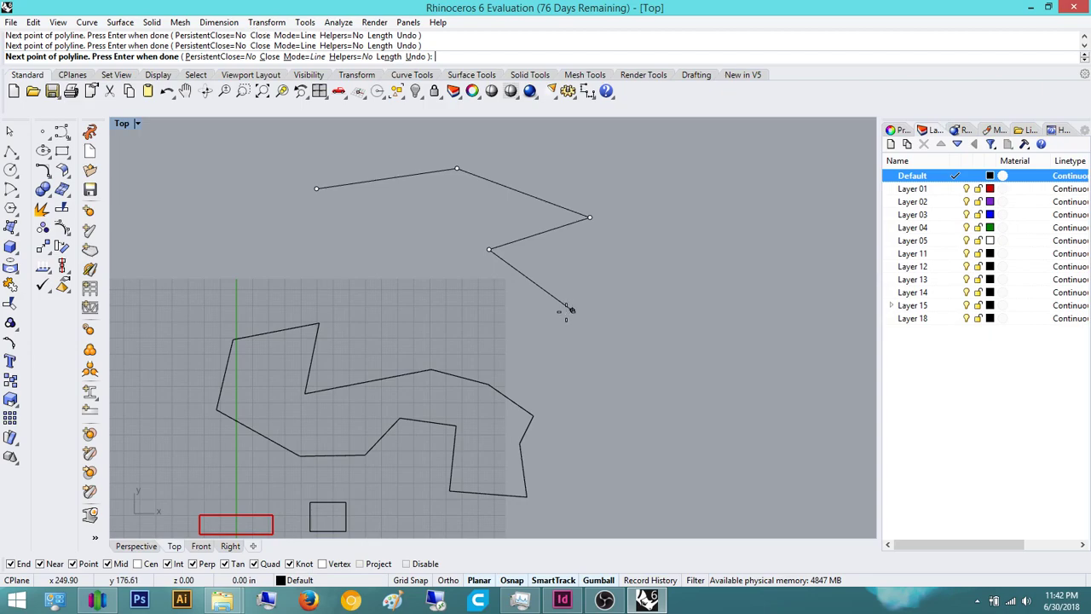
{"action": "left_click", "coordinate": [481, 330]}
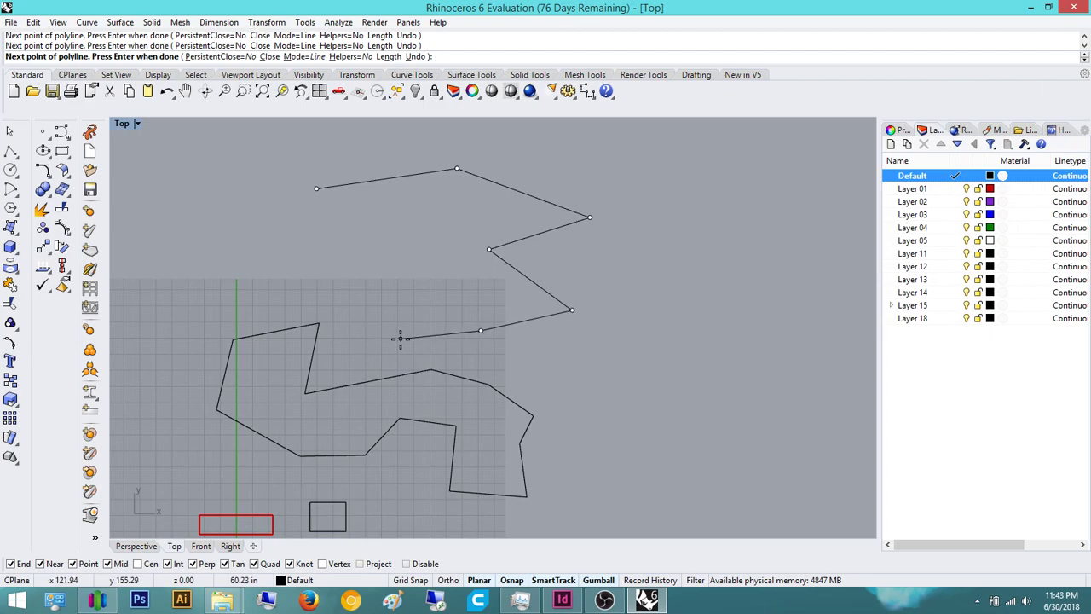
{"action": "key", "text": "Return"}
- Select the open polyline and the small black rectangle in turn to check that each is one single curve
{"action": "left_click_drag", "start_coordinate": [402, 158], "coordinate": [401, 158]}
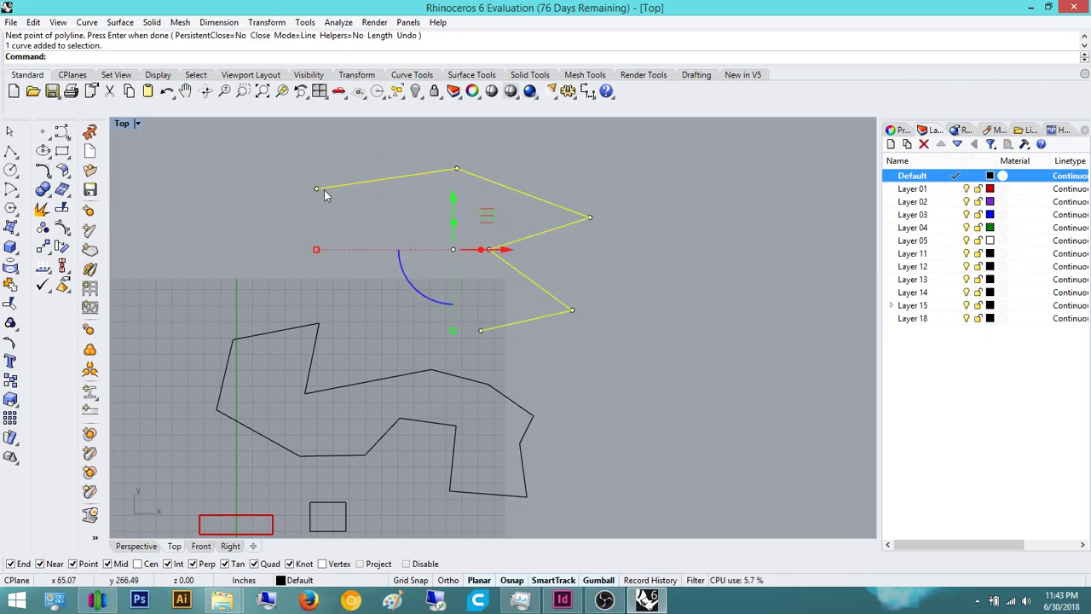
{"action": "left_click", "coordinate": [668, 313]}
{"action": "right_click_drag", "start_coordinate": [568, 362], "coordinate": [606, 366]}
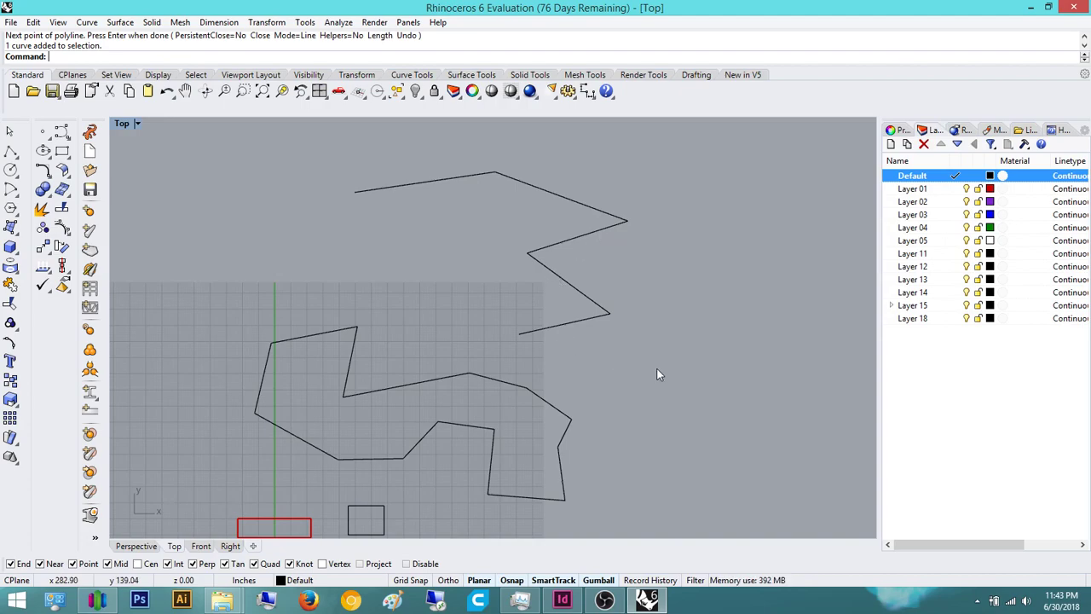
{"action": "right_click_drag", "start_coordinate": [799, 382], "coordinate": [992, 346]}
{"action": "scroll", "coordinate": [663, 377], "scroll_direction": "up", "scroll_amount": 4}
{"action": "right_click_drag", "start_coordinate": [645, 365], "coordinate": [559, 185]}
{"action": "scroll", "coordinate": [549, 255], "scroll_direction": "down", "scroll_amount": 4}
{"action": "right_click_drag", "start_coordinate": [547, 268], "coordinate": [484, 361]}
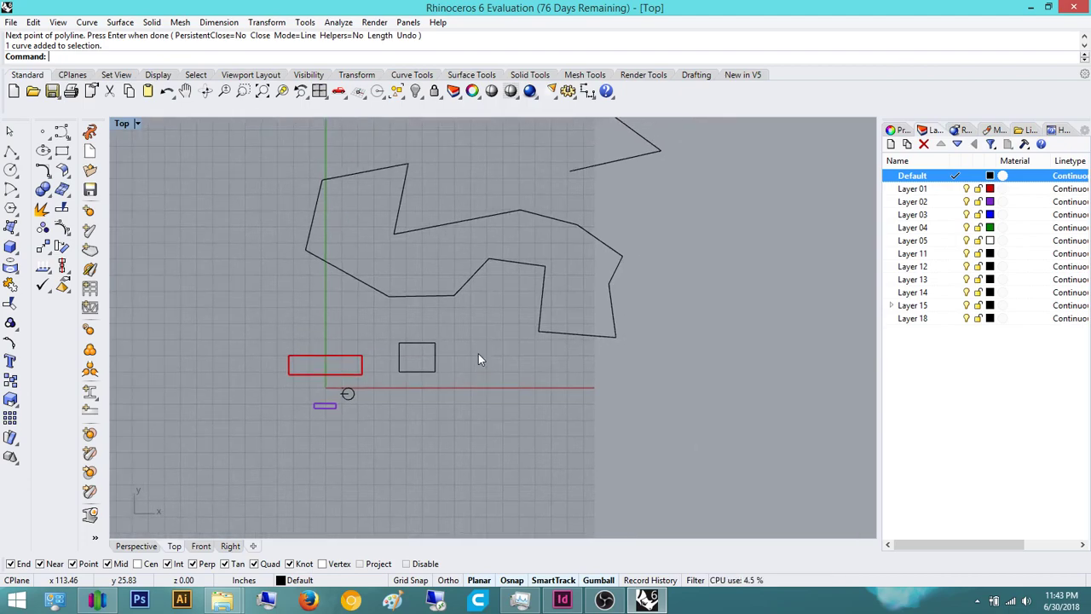
{"action": "scroll", "coordinate": [426, 359], "scroll_direction": "up", "scroll_amount": 5}
{"action": "left_click", "coordinate": [376, 403]}
{"action": "left_click", "coordinate": [499, 298]}
{"action": "right_click_drag", "start_coordinate": [474, 308], "coordinate": [391, 396]}
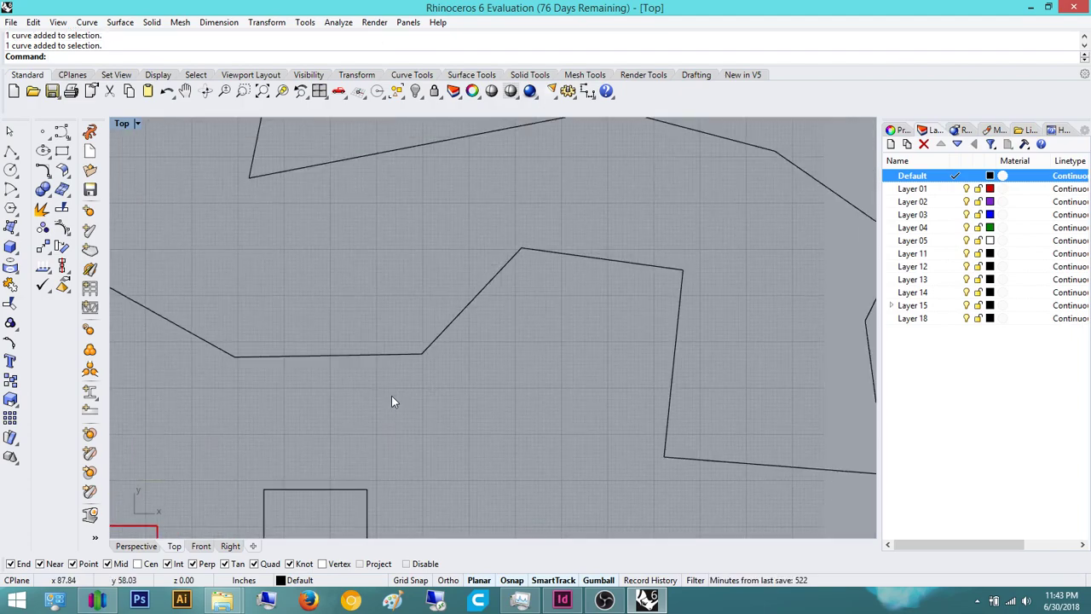
{"action": "key", "text": "ctrl+F2"}
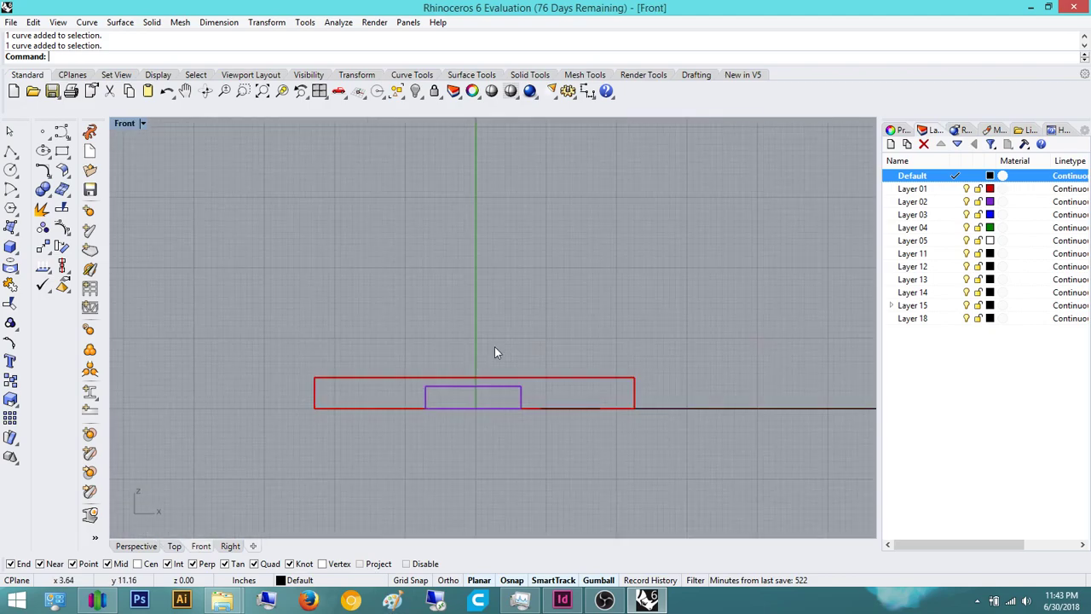
{"action": "left_click", "coordinate": [174, 546]}
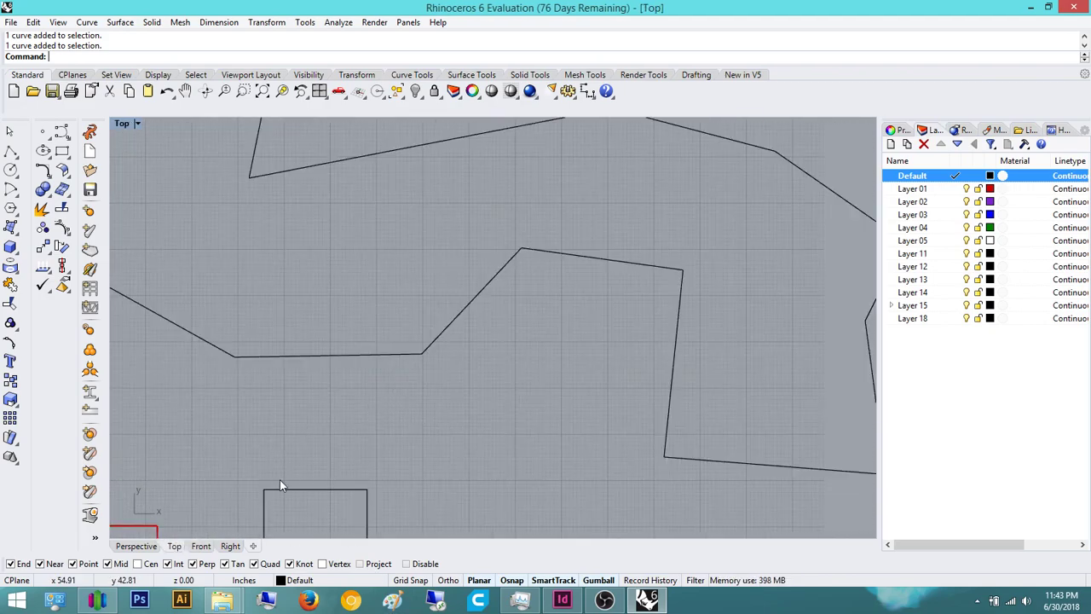
{"action": "right_click_drag", "start_coordinate": [193, 306], "coordinate": [259, 328]}
{"action": "scroll", "coordinate": [511, 285], "scroll_direction": "down", "scroll_amount": 8}
{"action": "right_click_drag", "start_coordinate": [511, 285], "coordinate": [383, 383]}
{"action": "right_click_drag", "start_coordinate": [287, 125], "coordinate": [339, 223]}
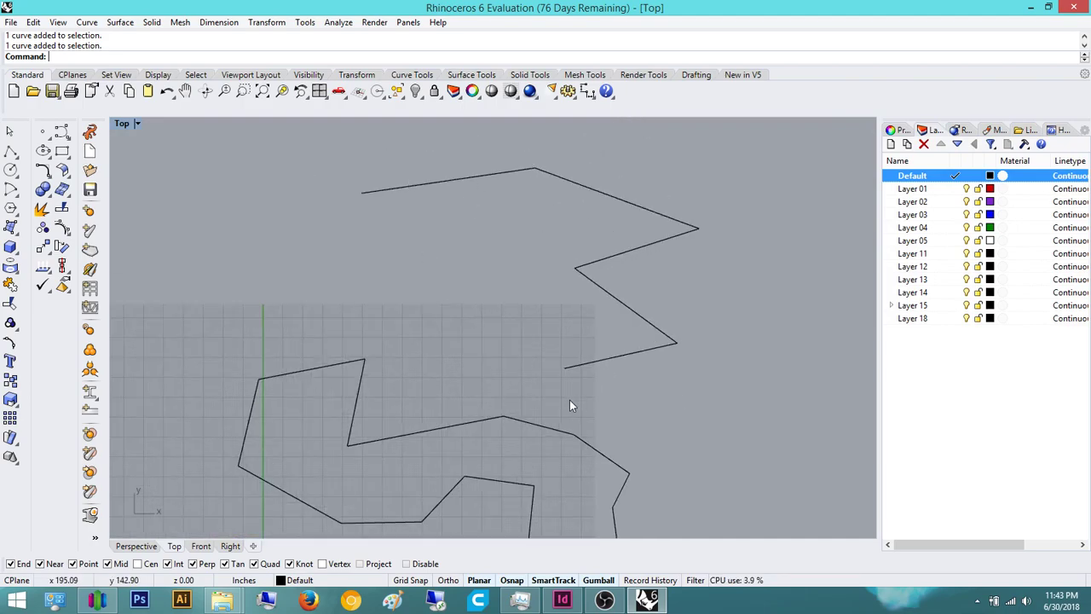
{"action": "right_click_drag", "start_coordinate": [161, 329], "coordinate": [197, 201]}
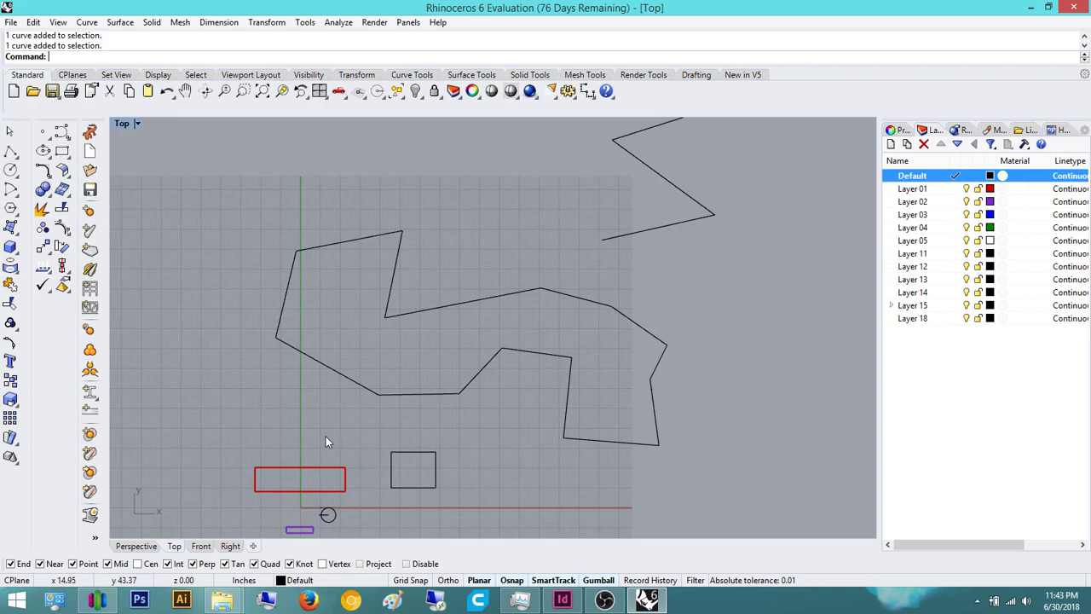
{"action": "right_click_drag", "start_coordinate": [390, 400], "coordinate": [369, 319]}
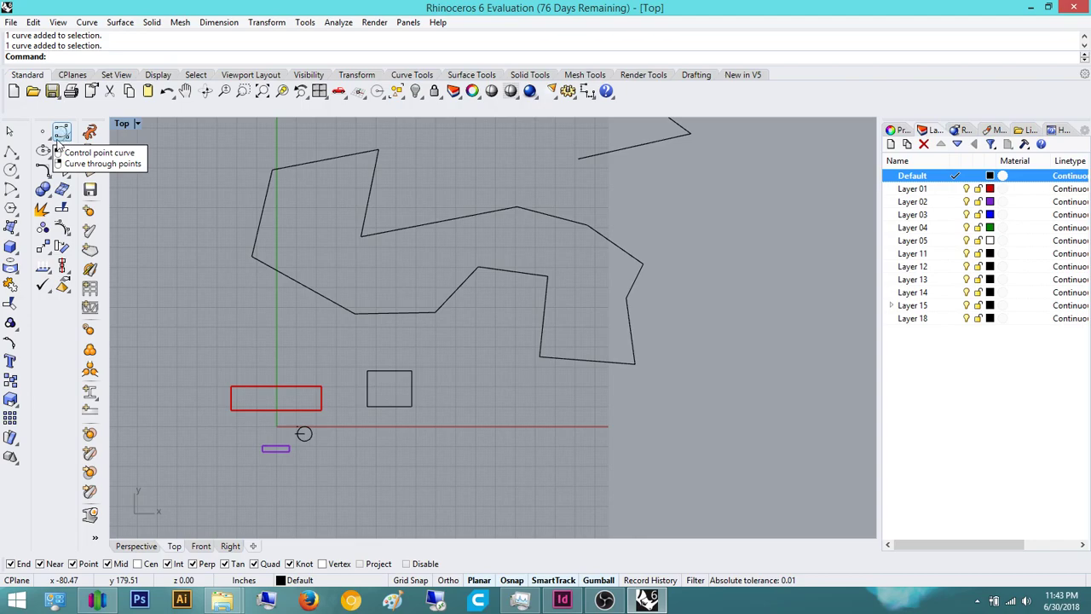
- Draw an open degree 3 control point curve with ten points, looping around the rectangles and across the closed polyline
{"action": "left_click", "coordinate": [61, 133]}
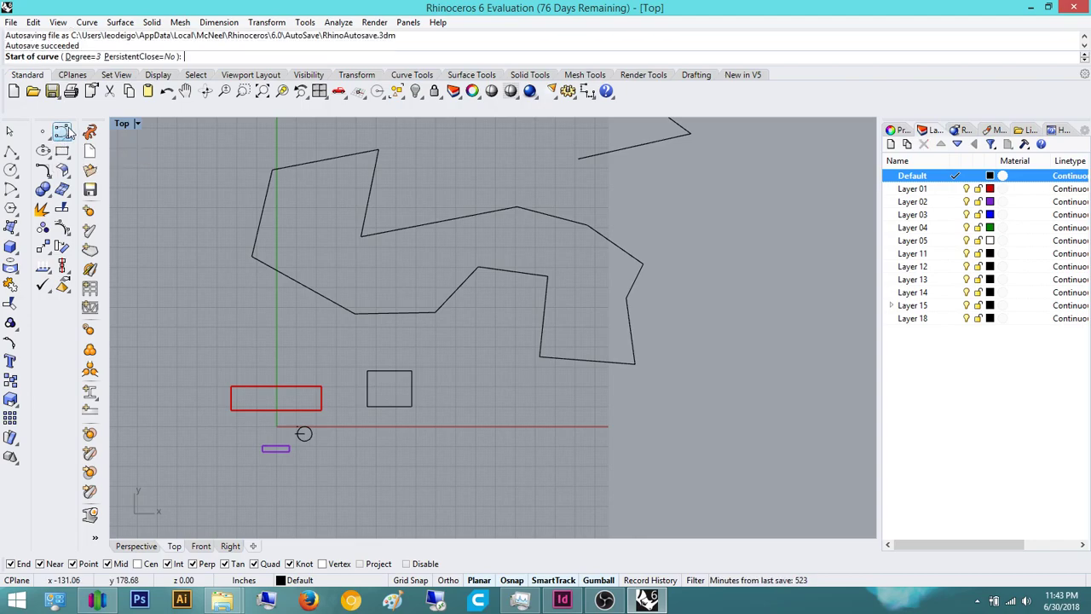
{"action": "right_click_drag", "start_coordinate": [289, 324], "coordinate": [430, 335]}
{"action": "type", "text": "Curve"}
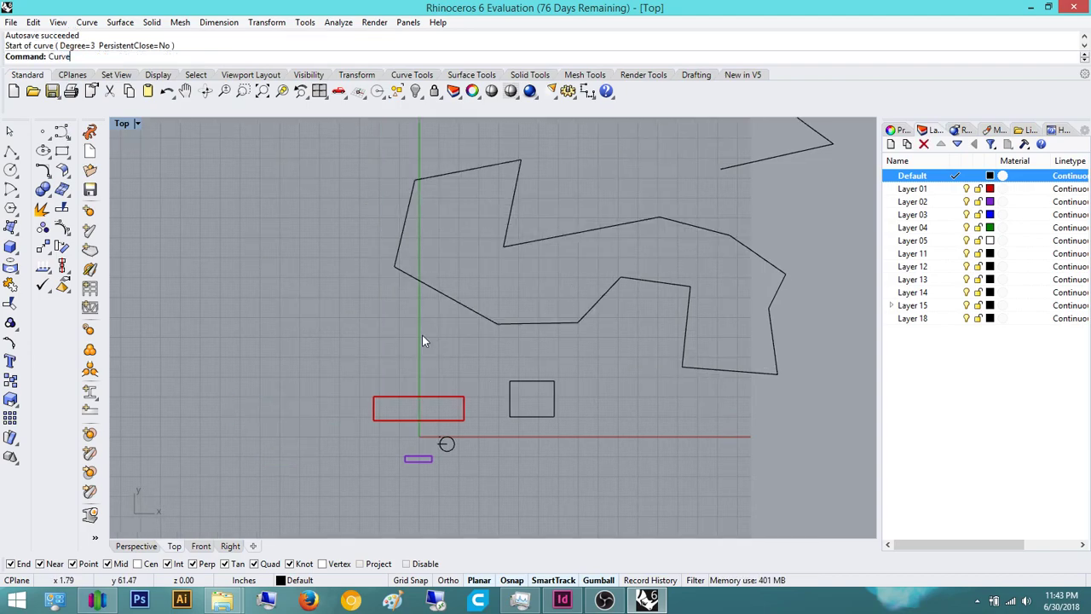
{"action": "key", "text": "Return"}
{"action": "right_click_drag", "start_coordinate": [305, 367], "coordinate": [392, 365]}
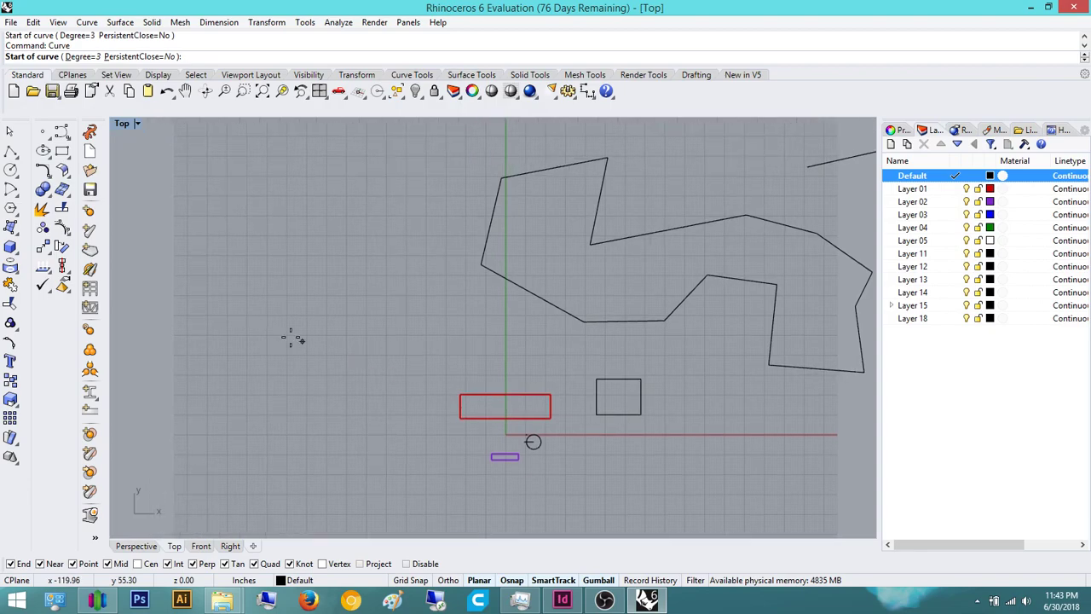
{"action": "left_click", "coordinate": [204, 310]}
{"action": "left_click", "coordinate": [277, 359]}
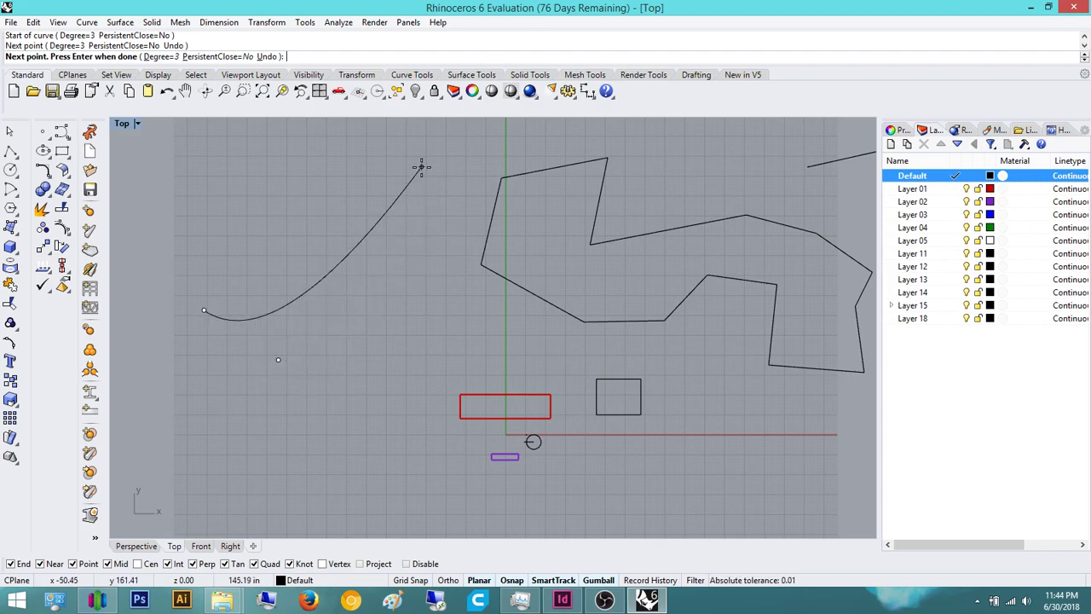
{"action": "left_click", "coordinate": [421, 167]}
{"action": "right_click_drag", "start_coordinate": [420, 167], "coordinate": [345, 247]}
{"action": "left_click", "coordinate": [628, 274]}
{"action": "left_click", "coordinate": [688, 482]}
{"action": "right_click_drag", "start_coordinate": [687, 482], "coordinate": [622, 389]}
{"action": "left_click", "coordinate": [516, 478]}
{"action": "left_click", "coordinate": [298, 452]}
{"action": "left_click", "coordinate": [202, 349]}
{"action": "right_click_drag", "start_coordinate": [132, 363], "coordinate": [287, 381]}
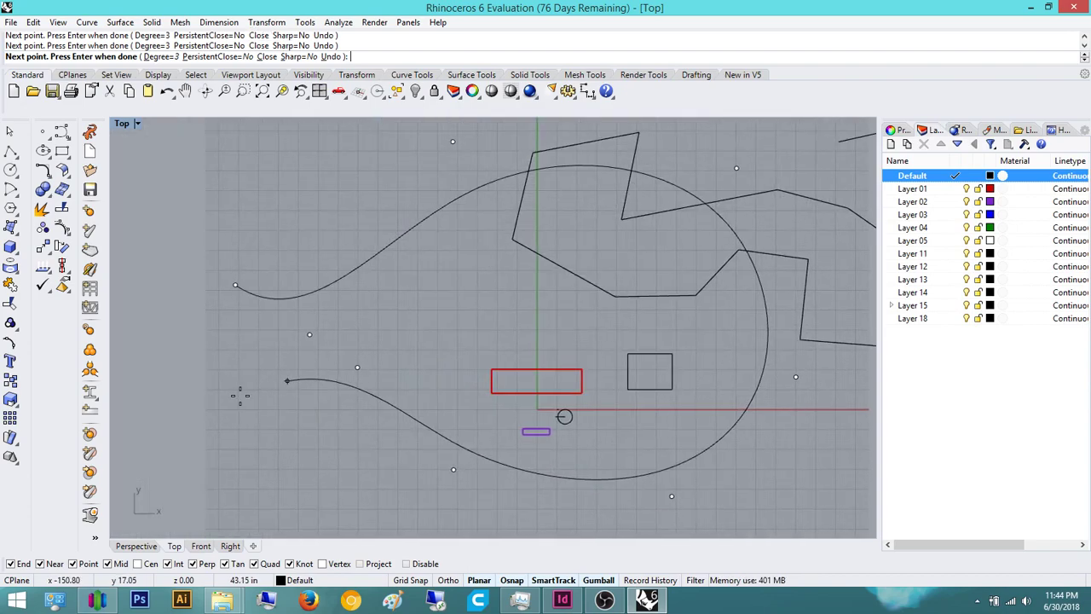
{"action": "left_click", "coordinate": [146, 284]}
{"action": "right_click", "coordinate": [145, 285]}
- Select the new freeform curve to examine its control points, and clear the selection
{"action": "scroll", "coordinate": [389, 335], "scroll_direction": "down", "scroll_amount": 5}
{"action": "scroll", "coordinate": [384, 349], "scroll_direction": "up", "scroll_amount": 5}
{"action": "left_click", "coordinate": [385, 372]}
{"action": "left_click", "coordinate": [430, 278]}
{"action": "right_click_drag", "start_coordinate": [446, 317], "coordinate": [385, 346]}
{"action": "scroll", "coordinate": [443, 364], "scroll_direction": "down", "scroll_amount": 6}
{"action": "right_click_drag", "start_coordinate": [451, 368], "coordinate": [417, 319]}
{"action": "mouse_move", "coordinate": [371, 417]}
{"action": "right_mouse_down"}
{"action": "mouse_move", "coordinate": [401, 373]}
{"action": "mouse_move", "coordinate": [366, 416]}
{"action": "mouse_move", "coordinate": [358, 406]}
{"action": "right_mouse_up"}
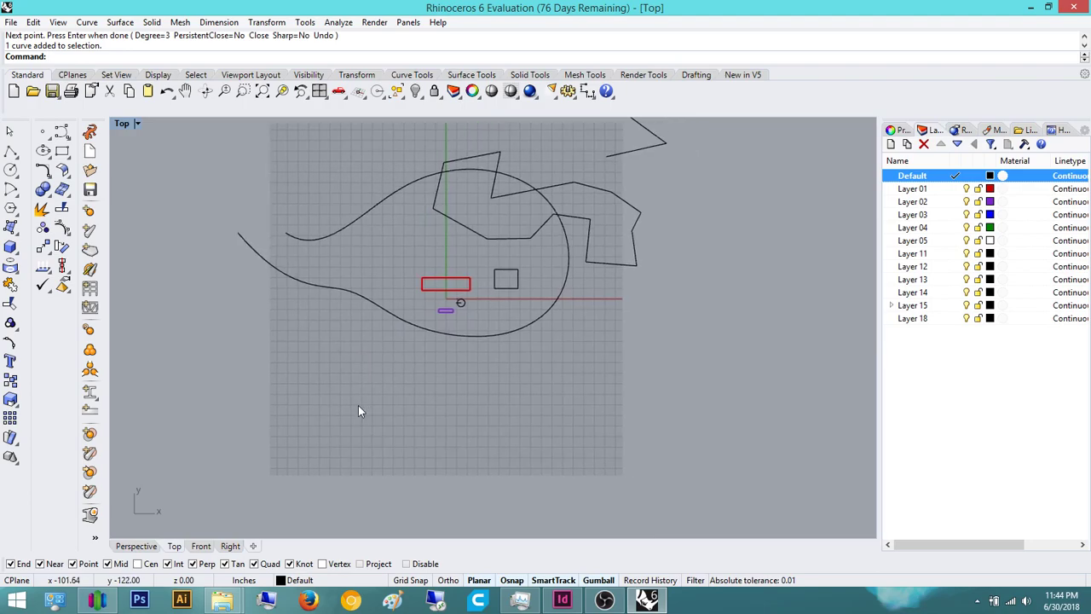
{"action": "left_click", "coordinate": [387, 314]}
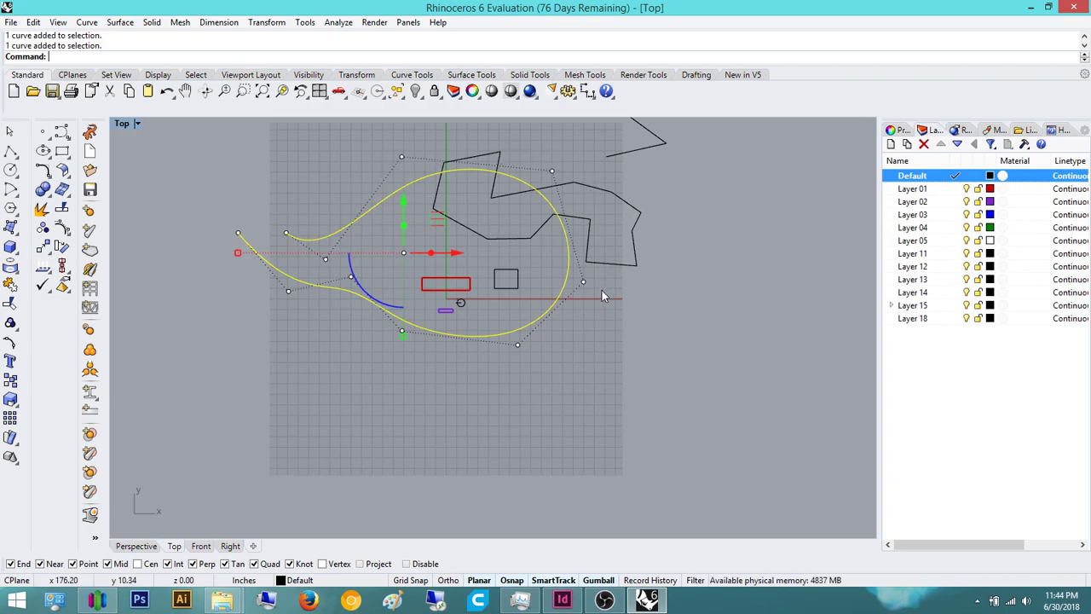
{"action": "left_click", "coordinate": [516, 384]}
- Draw an open degree 3 interpolated curve with nine points, winding back on itself below the freeform control point curve
{"action": "right_click_drag", "start_coordinate": [517, 385], "coordinate": [463, 379]}
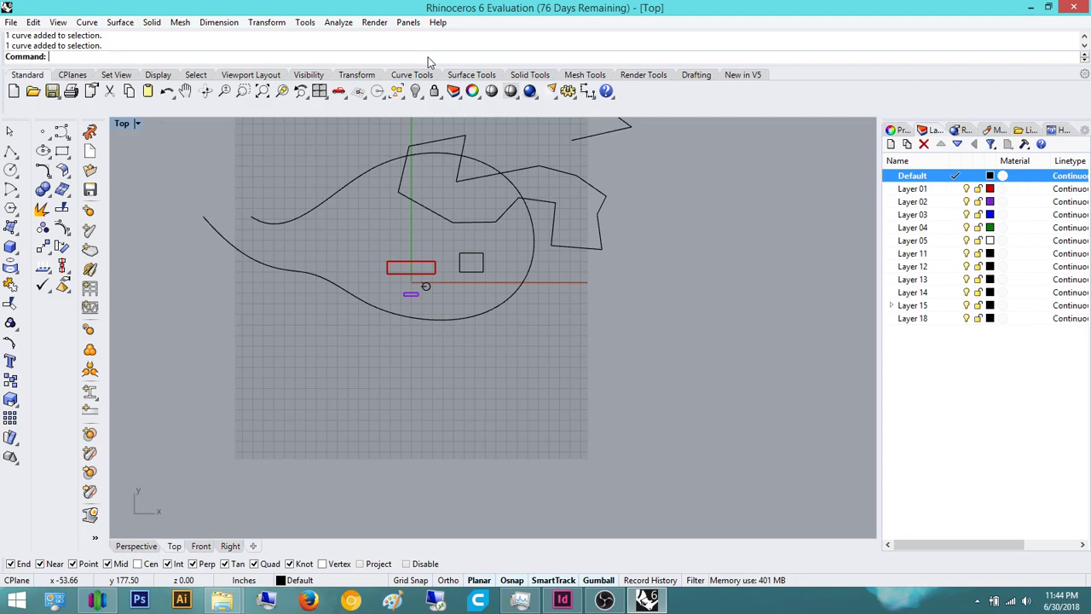
{"action": "type", "text": "Int"}
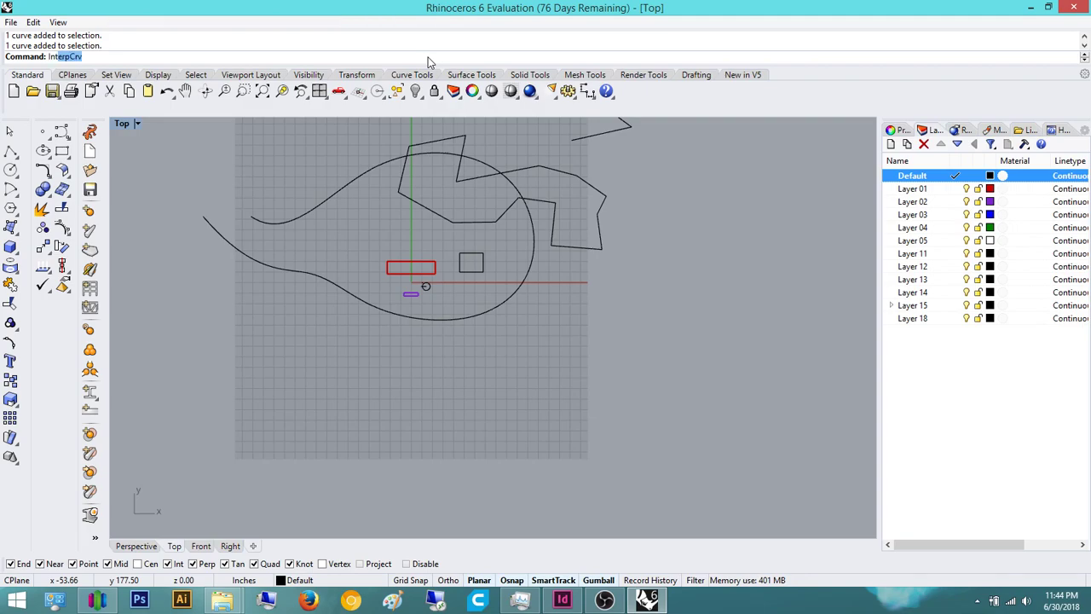
{"action": "type", "text": "erp"}
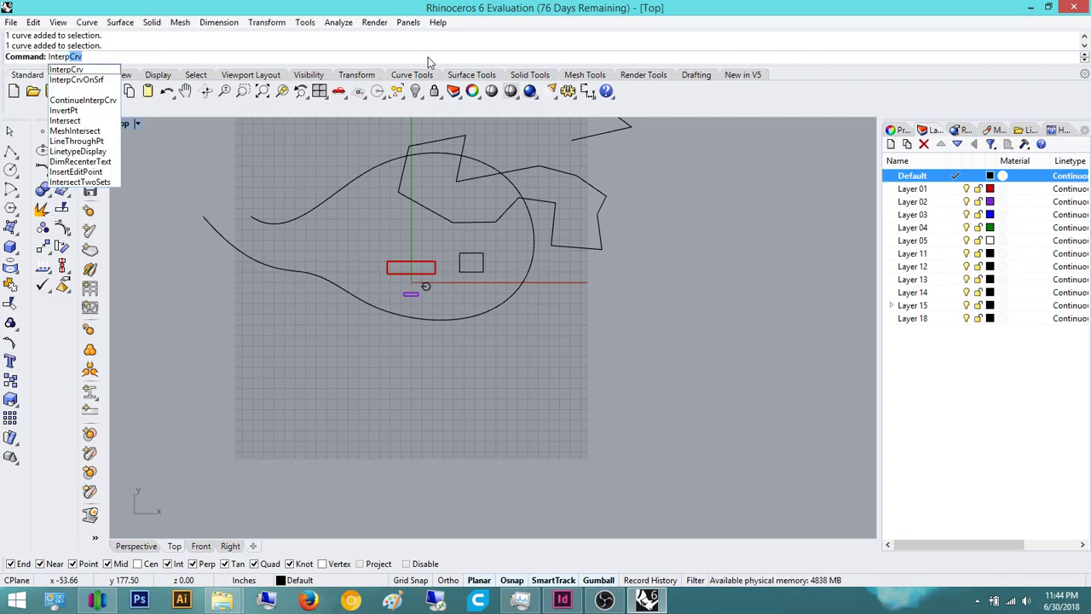
{"action": "key", "text": "Return"}
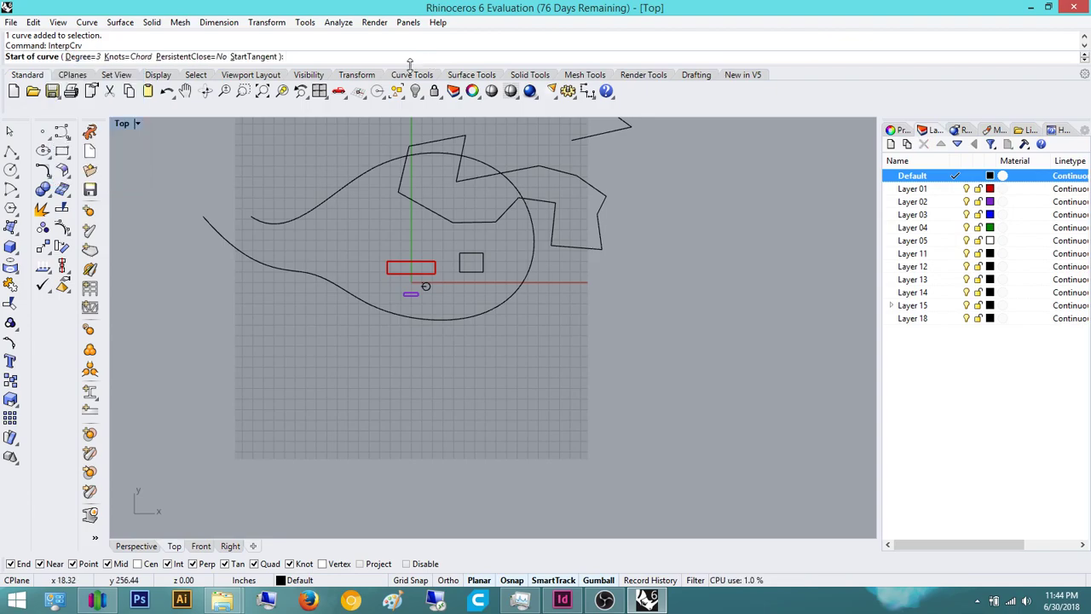
{"action": "scroll", "coordinate": [339, 373], "scroll_direction": "up", "scroll_amount": 1}
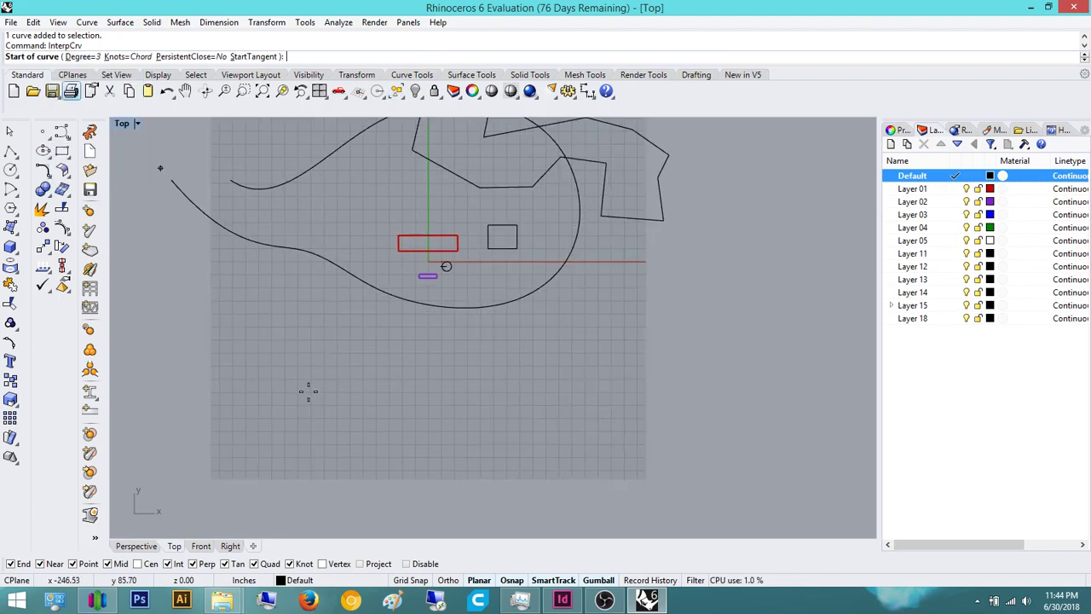
{"action": "left_click", "coordinate": [257, 347]}
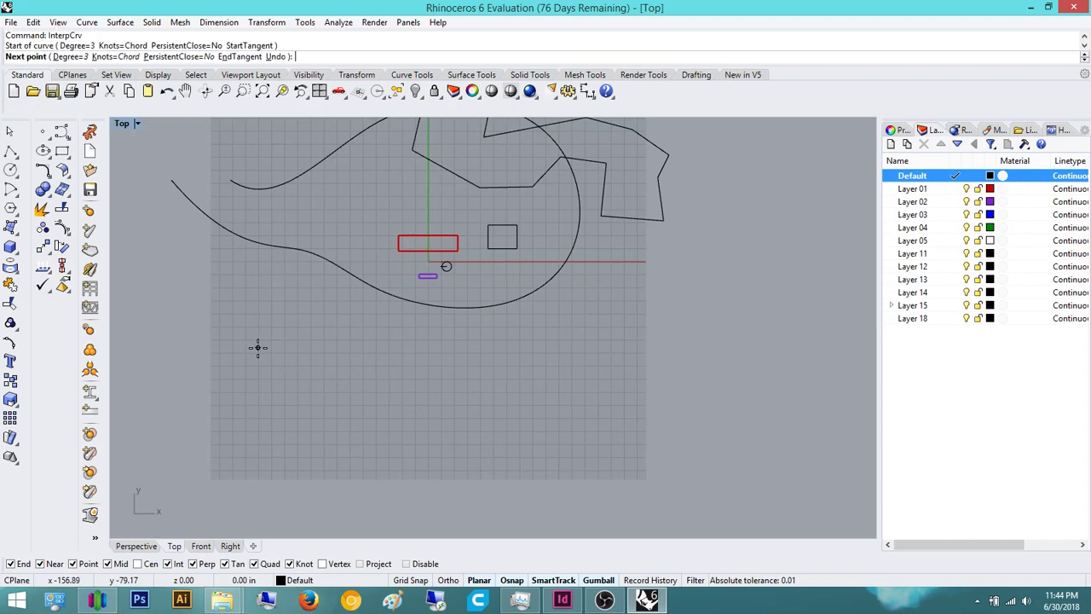
{"action": "left_click", "coordinate": [315, 380]}
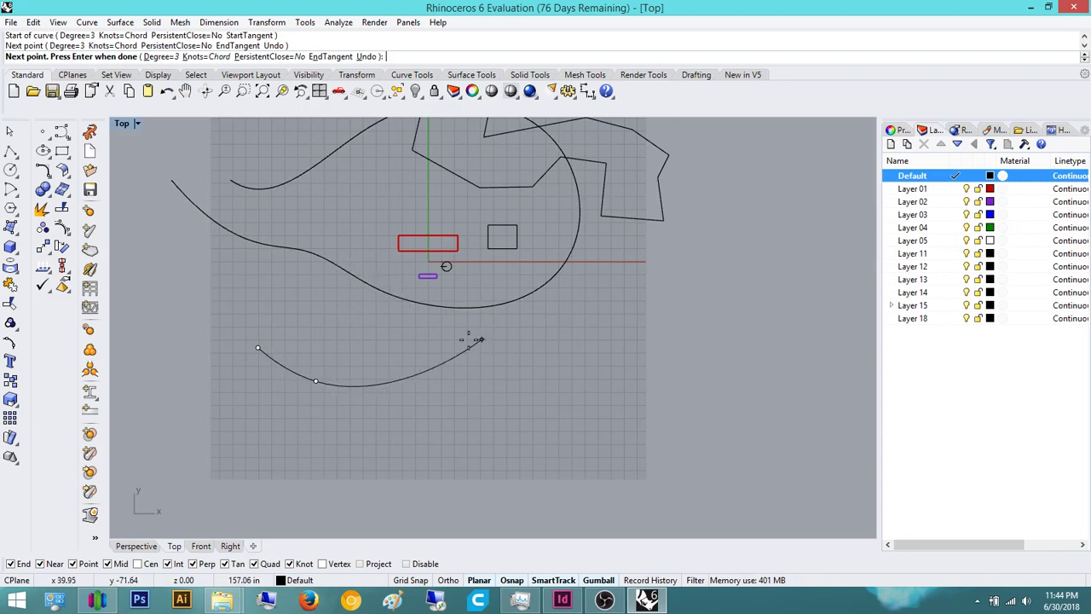
{"action": "left_click", "coordinate": [420, 342]}
{"action": "left_click", "coordinate": [473, 481]}
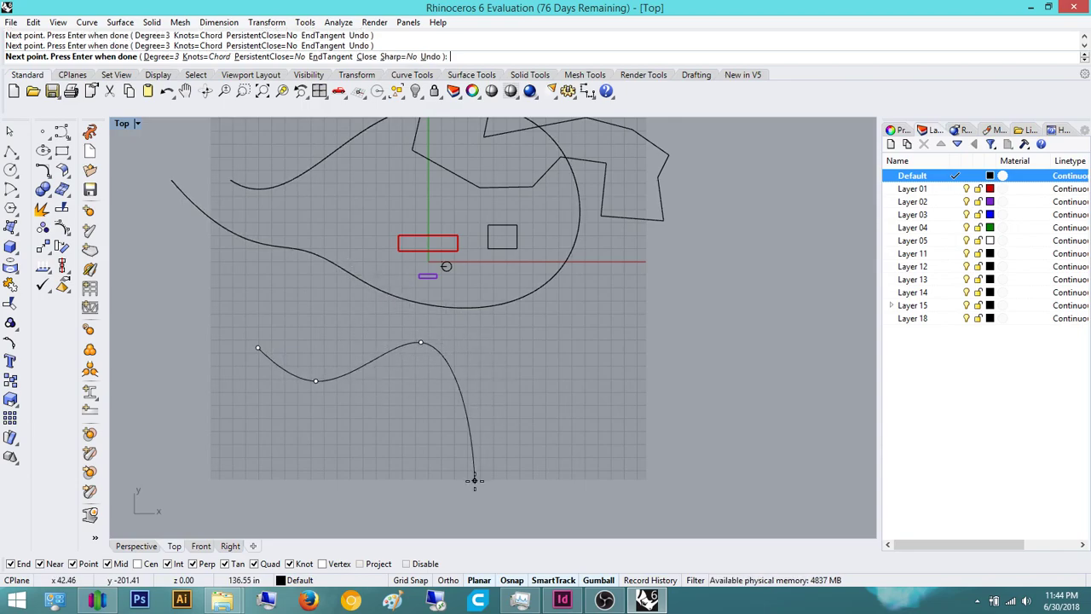
{"action": "left_click", "coordinate": [272, 478]}
{"action": "left_click", "coordinate": [410, 425]}
{"action": "left_click", "coordinate": [400, 381]}
{"action": "left_click", "coordinate": [273, 441]}
{"action": "left_click", "coordinate": [193, 339]}
{"action": "key", "text": "Return"}
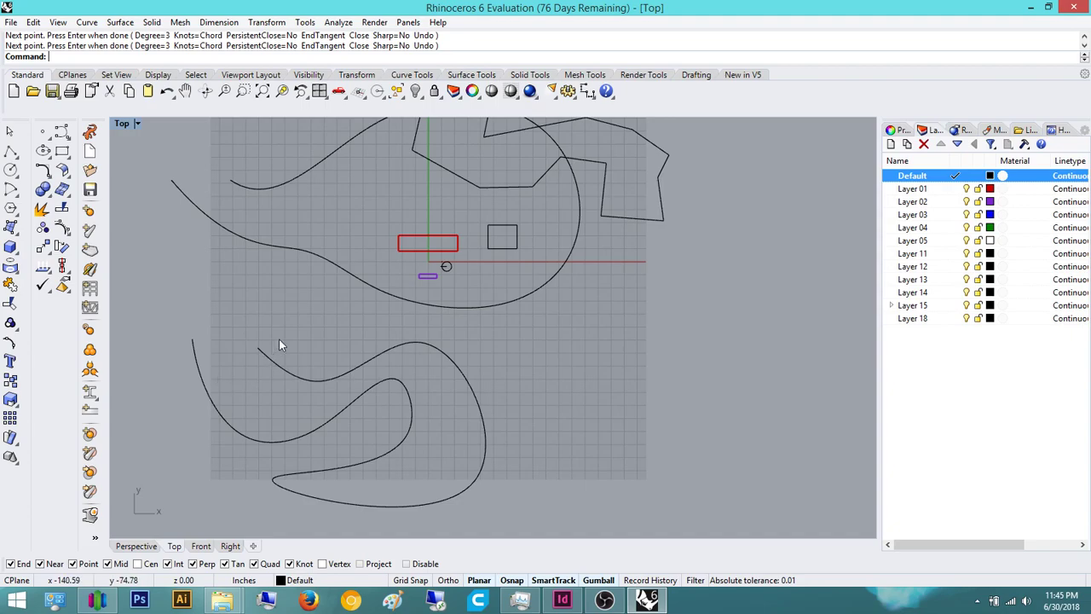
- Draw an open degree 5 interpolated curve with nine points, sweeping in large S-bends beside the existing curves and ending above them
{"action": "key", "text": "Return"}
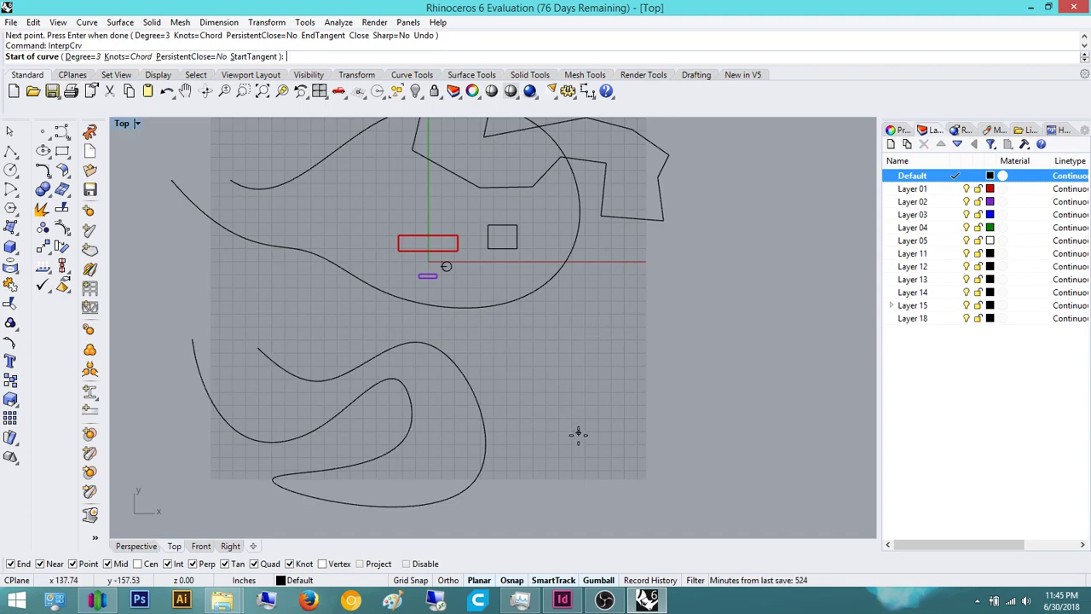
{"action": "left_click", "coordinate": [81, 56]}
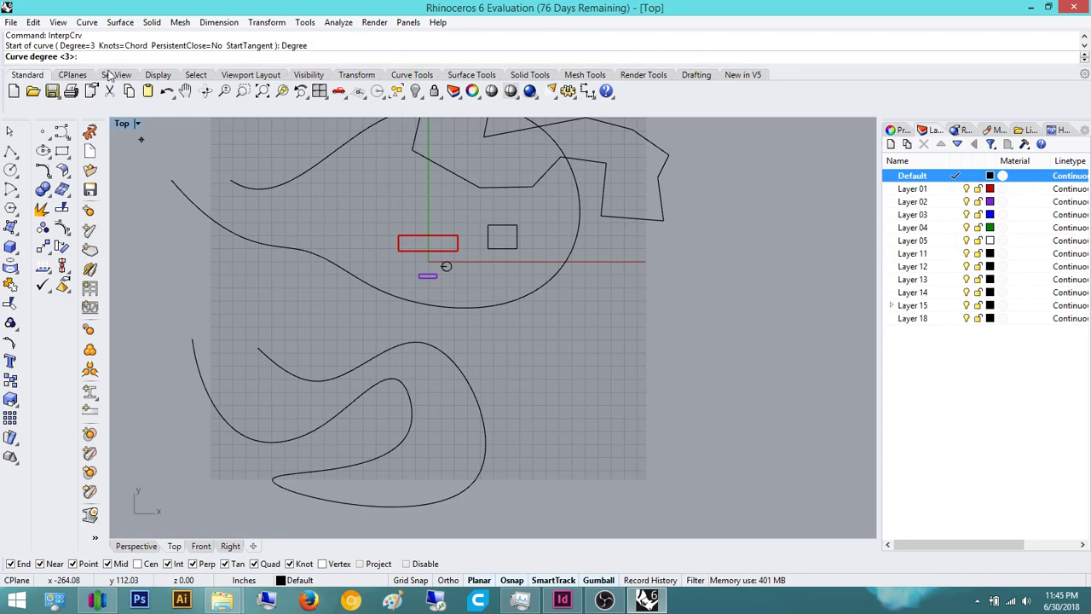
{"action": "type", "text": "5"}
{"action": "key", "text": "Return"}
{"action": "left_click", "coordinate": [530, 363]}
{"action": "left_click", "coordinate": [583, 392]}
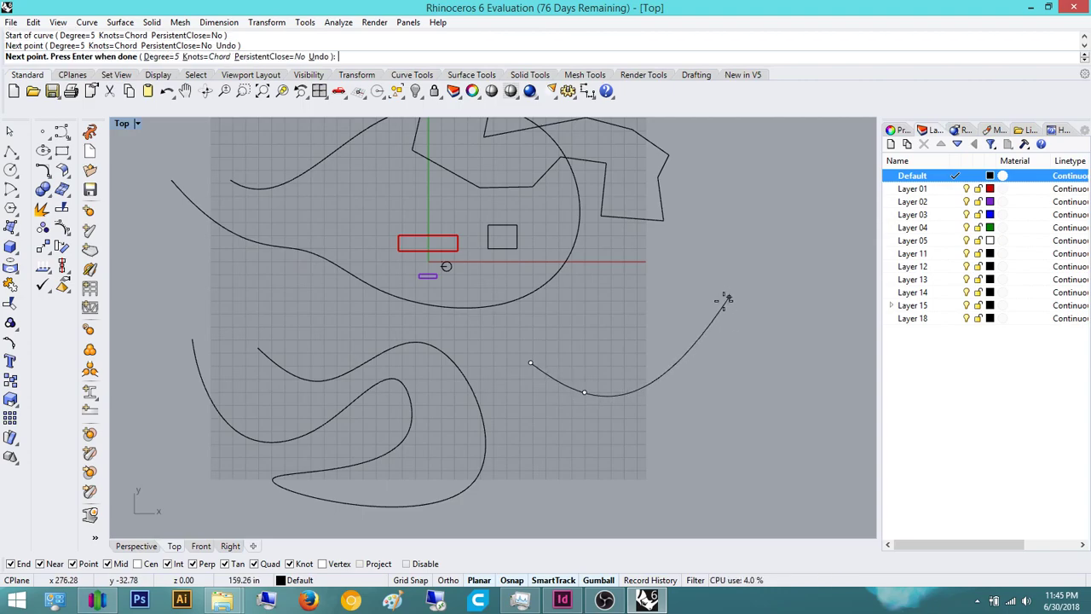
{"action": "left_click", "coordinate": [643, 356]}
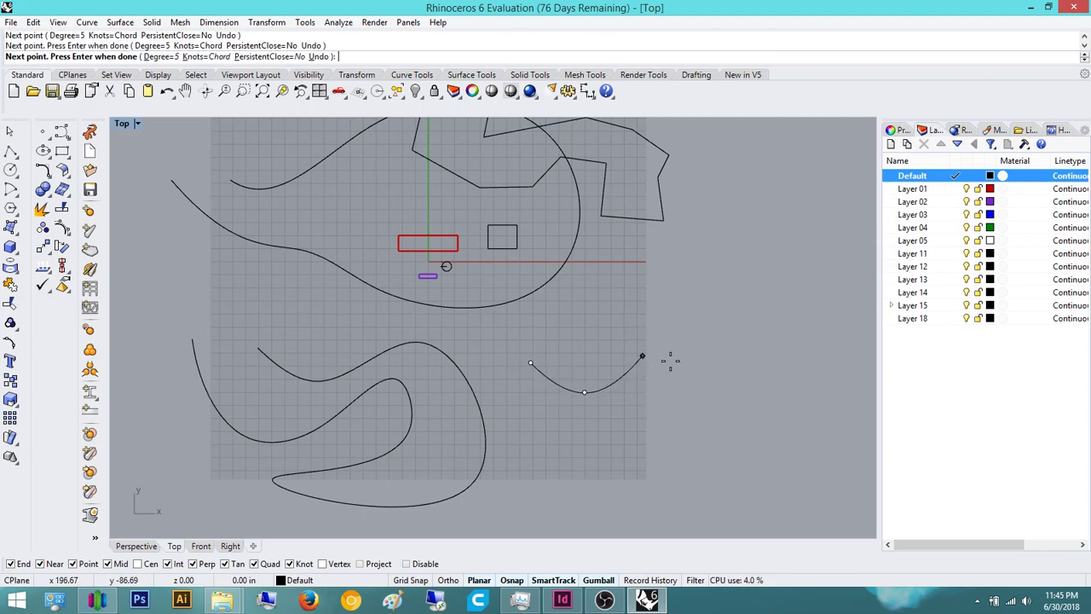
{"action": "left_click", "coordinate": [753, 335]}
{"action": "left_click", "coordinate": [813, 461]}
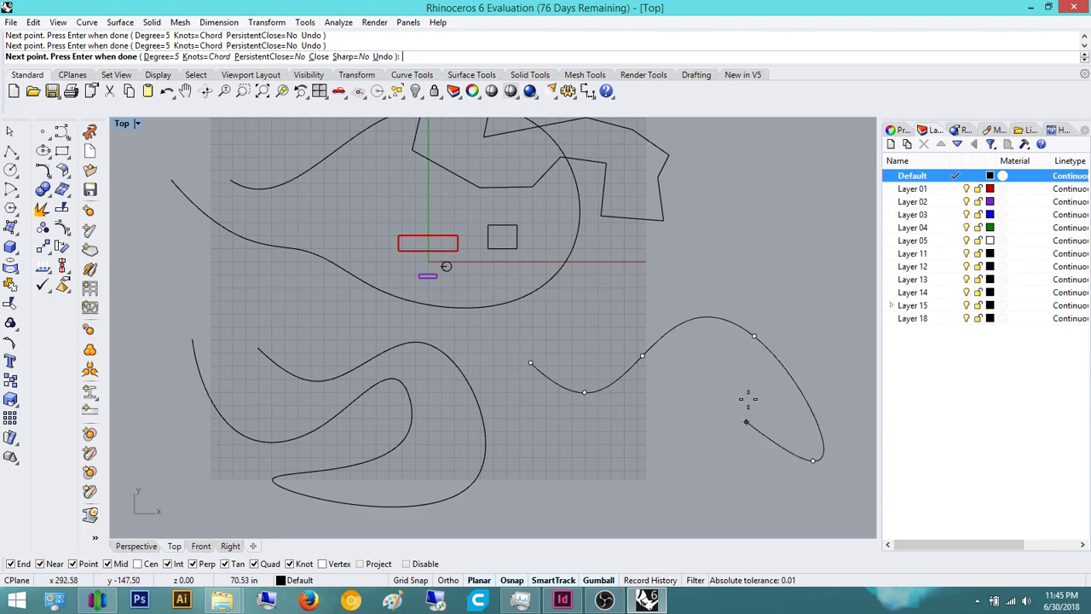
{"action": "scroll", "coordinate": [840, 355], "scroll_direction": "down", "scroll_amount": 5}
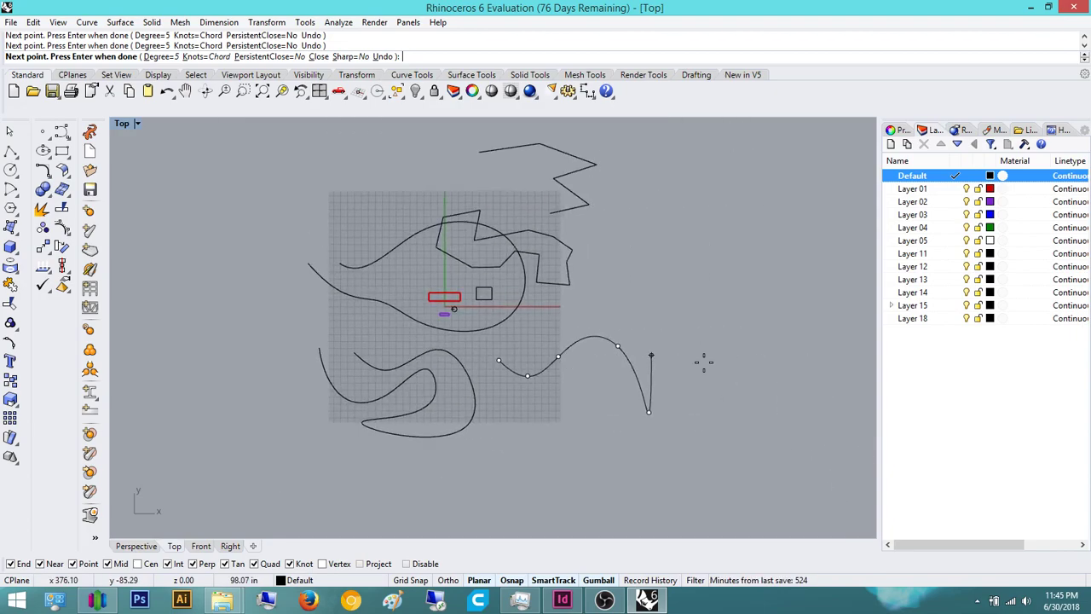
{"action": "left_click", "coordinate": [776, 372]}
{"action": "left_click", "coordinate": [784, 259]}
{"action": "left_click", "coordinate": [668, 230]}
{"action": "left_click", "coordinate": [772, 142]}
{"action": "right_click", "coordinate": [844, 166]}
- Select the large degree 5 interpolated curve to examine its control points, and clear the selection
{"action": "scroll", "coordinate": [747, 245], "scroll_direction": "down", "scroll_amount": 8}
{"action": "right_click_drag", "start_coordinate": [723, 275], "coordinate": [691, 290]}
{"action": "left_click_drag", "start_coordinate": [772, 430], "coordinate": [674, 245]}
{"action": "right_click_drag", "start_coordinate": [673, 298], "coordinate": [628, 387]}
{"action": "left_click", "coordinate": [719, 449]}
{"action": "right_click_drag", "start_coordinate": [722, 339], "coordinate": [740, 353]}
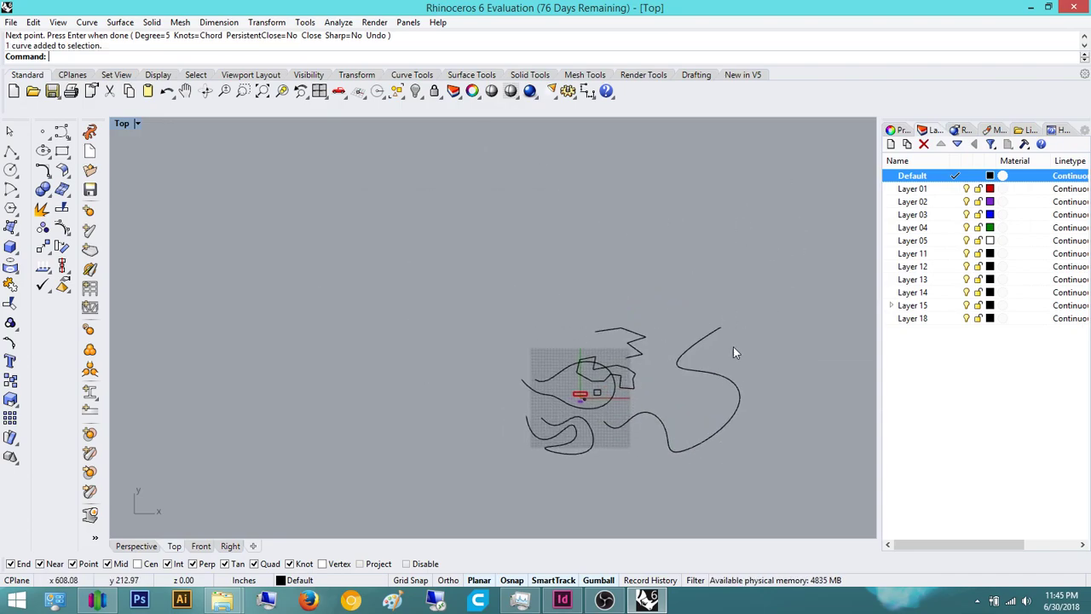
{"action": "scroll", "coordinate": [738, 353], "scroll_direction": "up", "scroll_amount": 8}
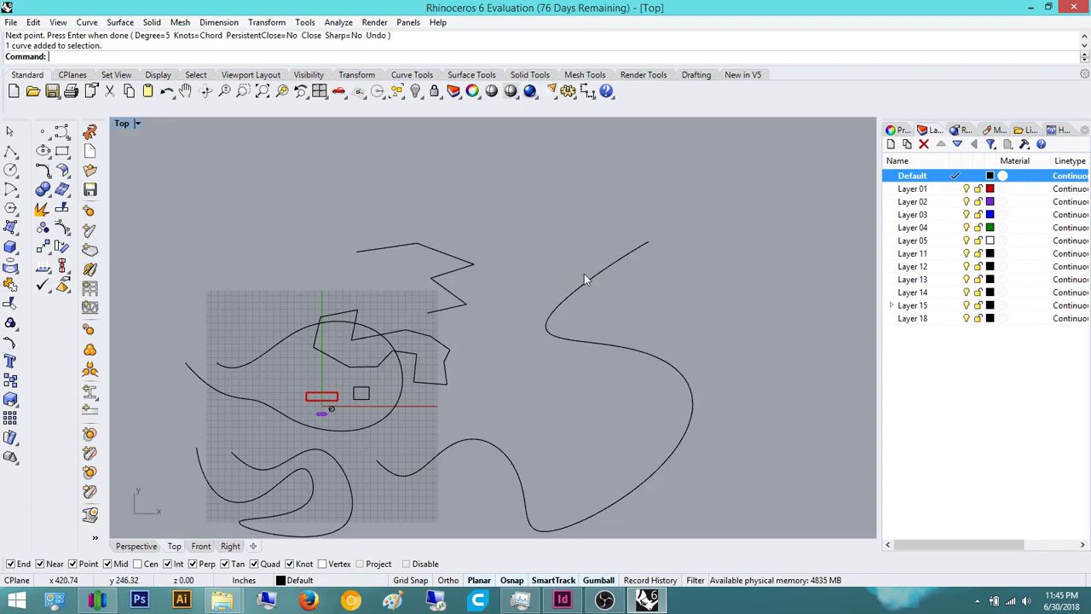
{"action": "right_click_drag", "start_coordinate": [586, 343], "coordinate": [599, 275]}
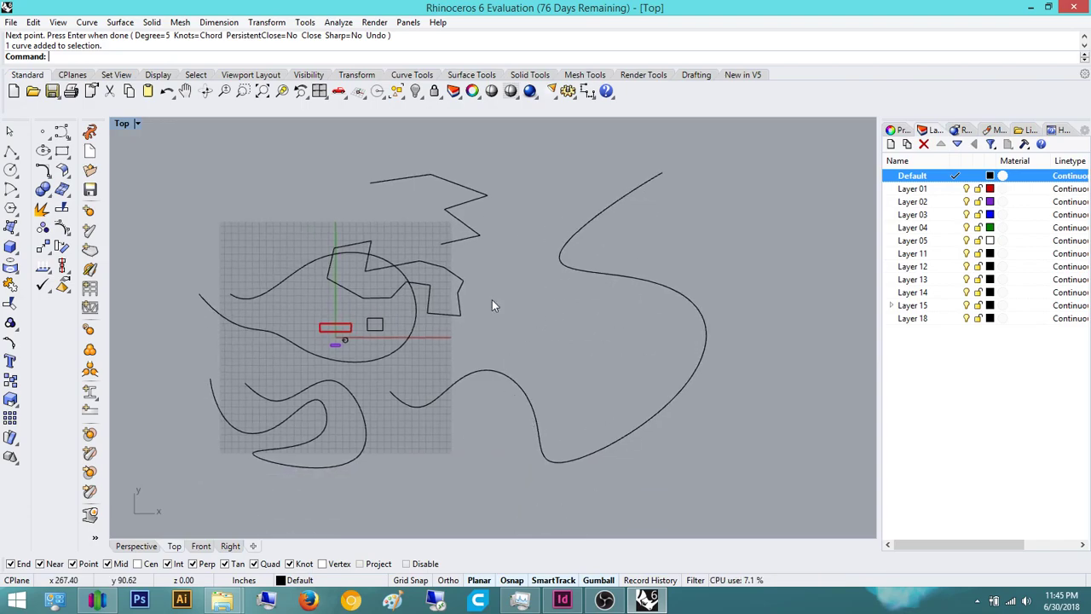
{"action": "left_click", "coordinate": [498, 371]}
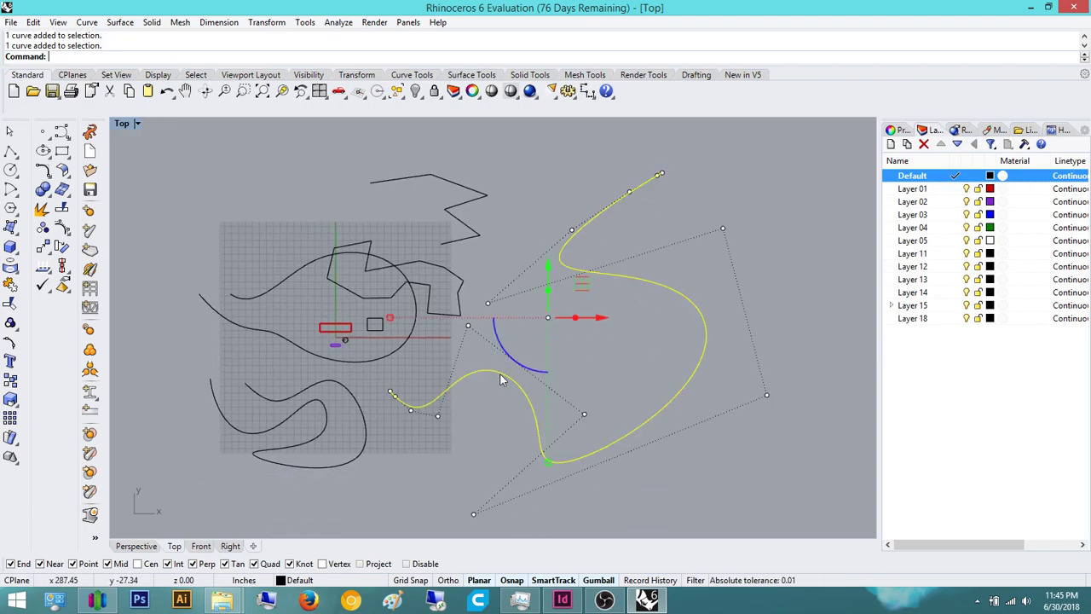
{"action": "left_click", "coordinate": [607, 348]}
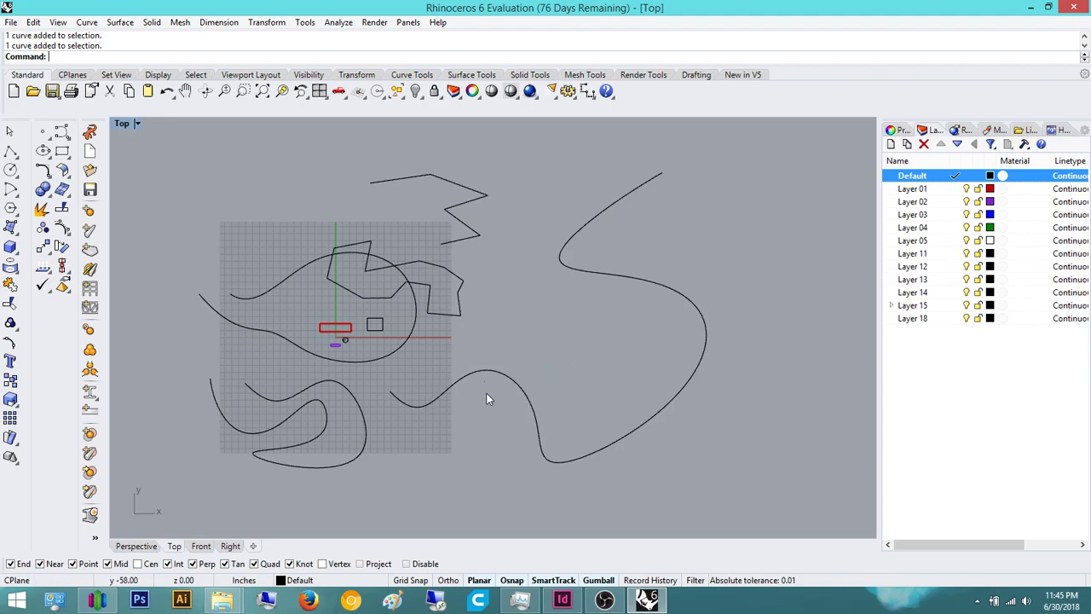
{"action": "right_click_drag", "start_coordinate": [487, 423], "coordinate": [497, 372]}
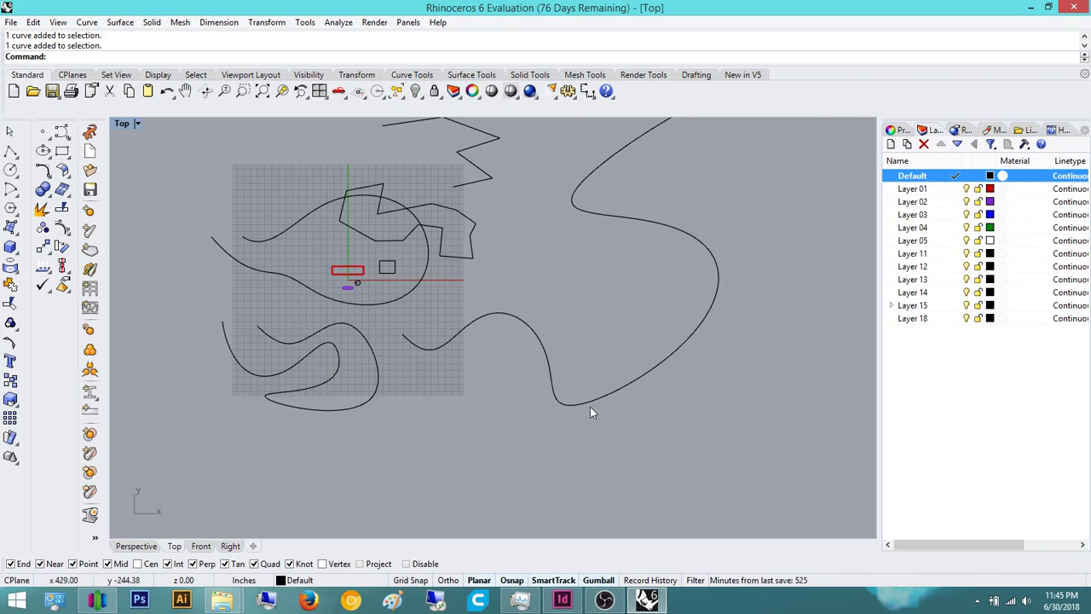
- On the degree 5 curve, move the control point above the first hump down and slightly toward positive X to flatten the hump
{"action": "left_click", "coordinate": [562, 404]}
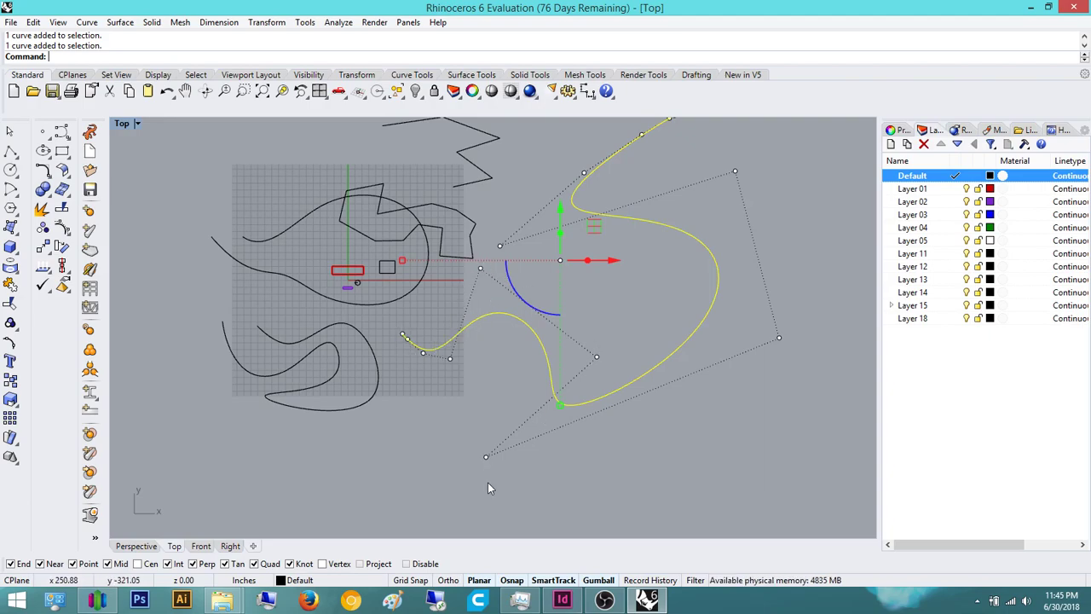
{"action": "right_click_drag", "start_coordinate": [645, 200], "coordinate": [621, 279]}
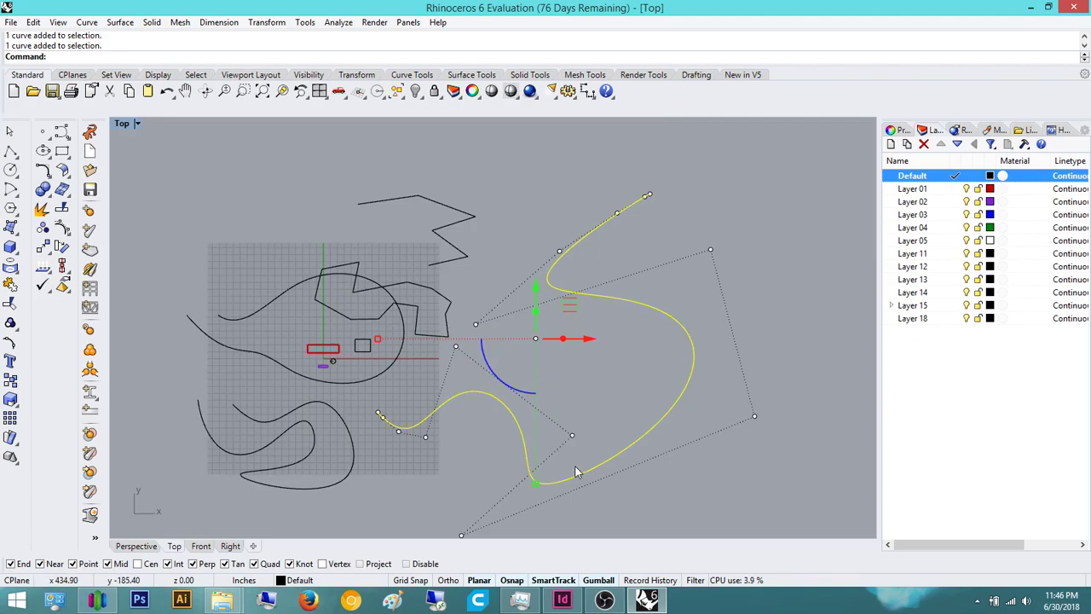
{"action": "left_click", "coordinate": [457, 346]}
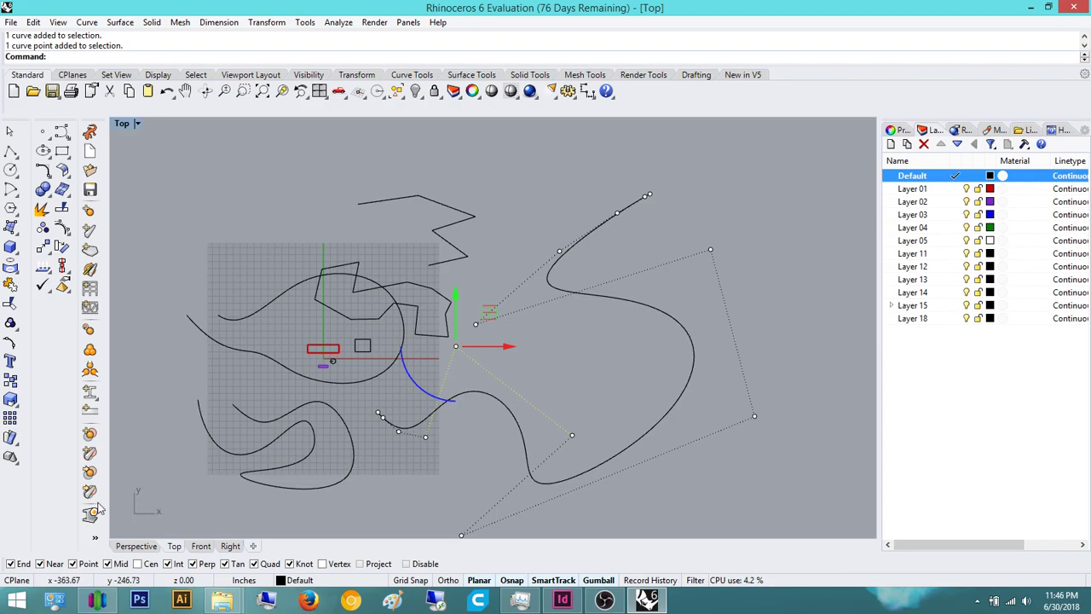
{"action": "right_click_drag", "start_coordinate": [554, 344], "coordinate": [542, 315]}
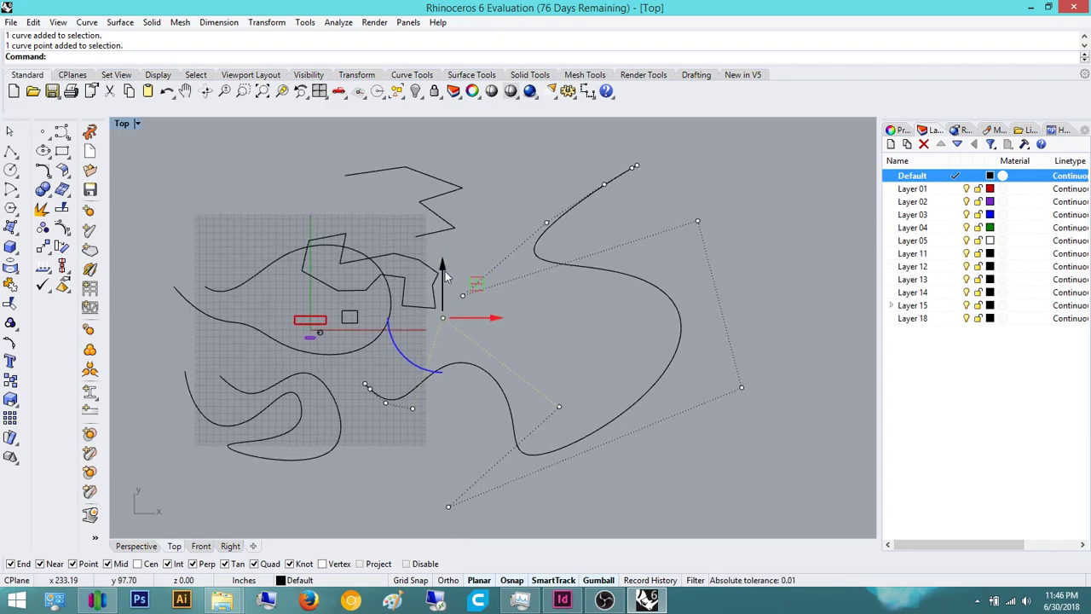
{"action": "left_click_drag", "start_coordinate": [444, 268], "coordinate": [455, 345]}
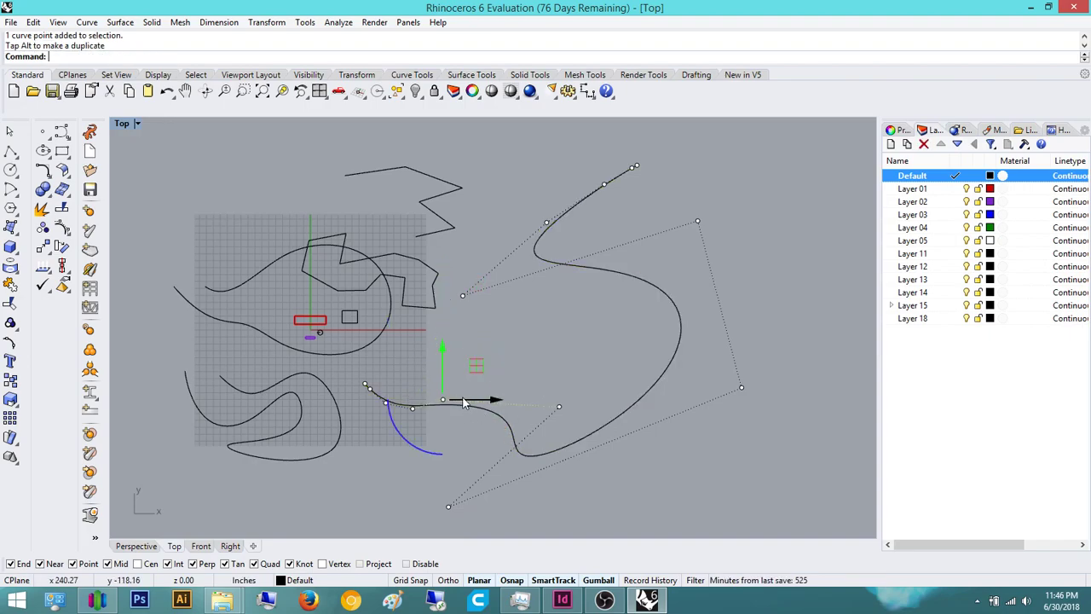
{"action": "left_click_drag", "start_coordinate": [491, 398], "coordinate": [517, 399]}
- Move the curve's lowest control point in the positive X direction to widen the lower bend
{"action": "left_click", "coordinate": [559, 406]}
{"action": "left_click", "coordinate": [448, 506]}
{"action": "right_click_drag", "start_coordinate": [582, 458], "coordinate": [553, 416]}
{"action": "left_click_drag", "start_coordinate": [475, 464], "coordinate": [616, 456]}
- Move the control point inside the curve's upper bend toward positive X, and raise it in Y
{"action": "right_click_drag", "start_coordinate": [655, 316], "coordinate": [633, 353]}
{"action": "left_click", "coordinate": [537, 275]}
{"action": "left_click", "coordinate": [413, 290]}
{"action": "left_click_drag", "start_coordinate": [452, 294], "coordinate": [568, 299]}
{"action": "left_click_drag", "start_coordinate": [532, 242], "coordinate": [532, 198]}
- Reshape the curve's upper end by raising its end control point slightly and shifting it in the negative X direction
{"action": "left_click", "coordinate": [591, 170]}
{"action": "left_click", "coordinate": [585, 161]}
{"action": "left_click", "coordinate": [587, 161]}
{"action": "mouse_move", "coordinate": [631, 161]}
{"action": "left_mouse_down"}
{"action": "mouse_move", "coordinate": [585, 162]}
{"action": "mouse_move", "coordinate": [633, 140]}
{"action": "left_mouse_up"}
{"action": "left_click", "coordinate": [633, 141]}
{"action": "left_click", "coordinate": [556, 179]}
{"action": "left_click", "coordinate": [579, 165]}
{"action": "left_click_drag", "start_coordinate": [620, 167], "coordinate": [491, 166]}
{"action": "left_click", "coordinate": [525, 181]}
- Select the reshaped degree 5 curve to review its form, and clear the selection
{"action": "right_click_drag", "start_coordinate": [576, 269], "coordinate": [553, 316]}
{"action": "right_click_drag", "start_coordinate": [562, 389], "coordinate": [589, 345]}
{"action": "left_click_drag", "start_coordinate": [670, 454], "coordinate": [464, 235]}
{"action": "left_click", "coordinate": [482, 329]}
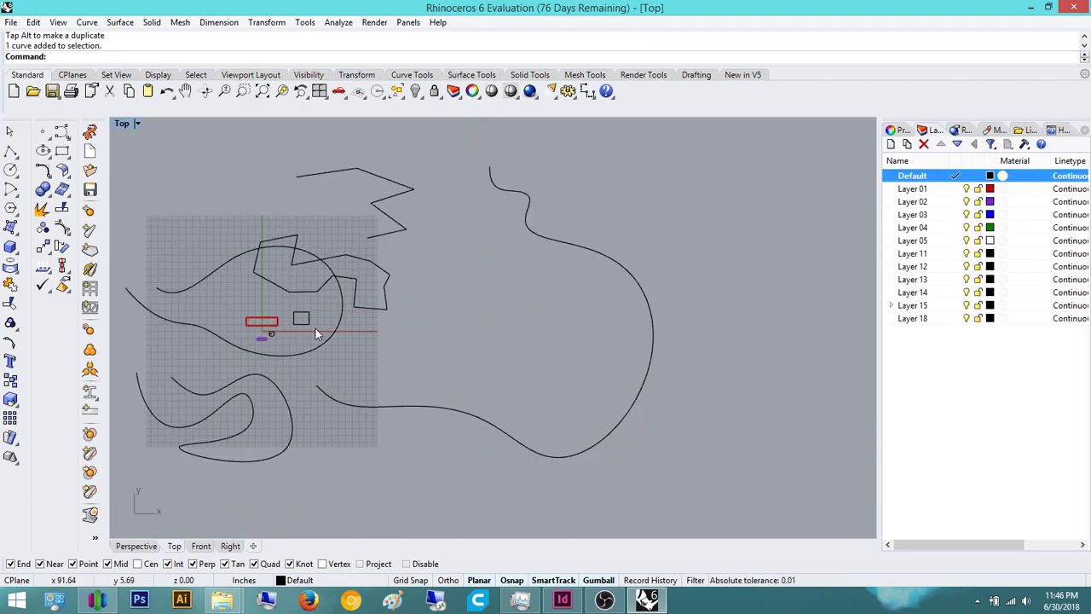
{"action": "right_click_drag", "start_coordinate": [456, 397], "coordinate": [538, 441]}
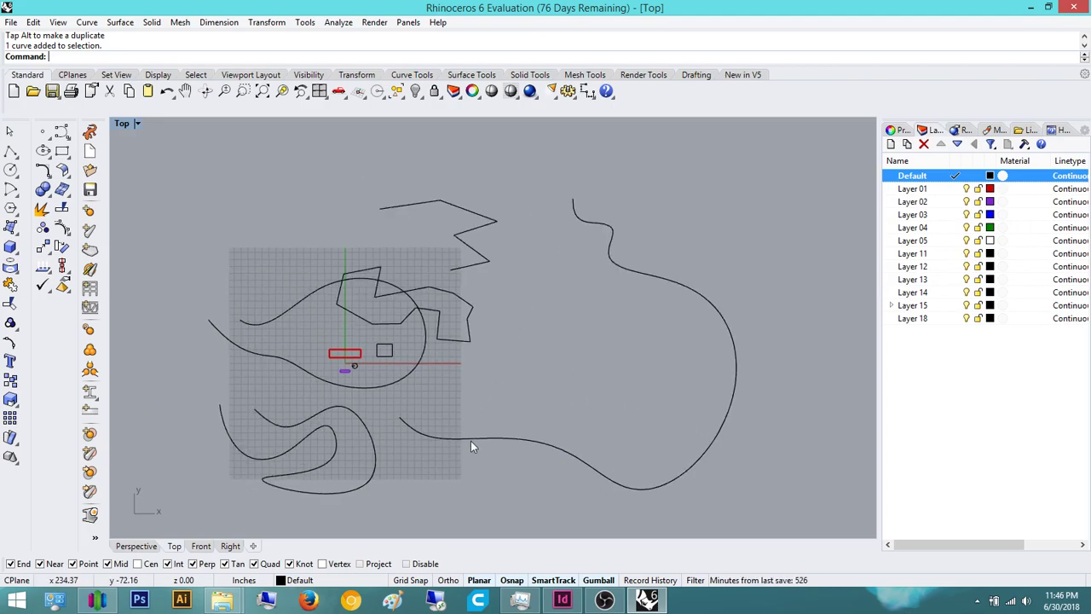